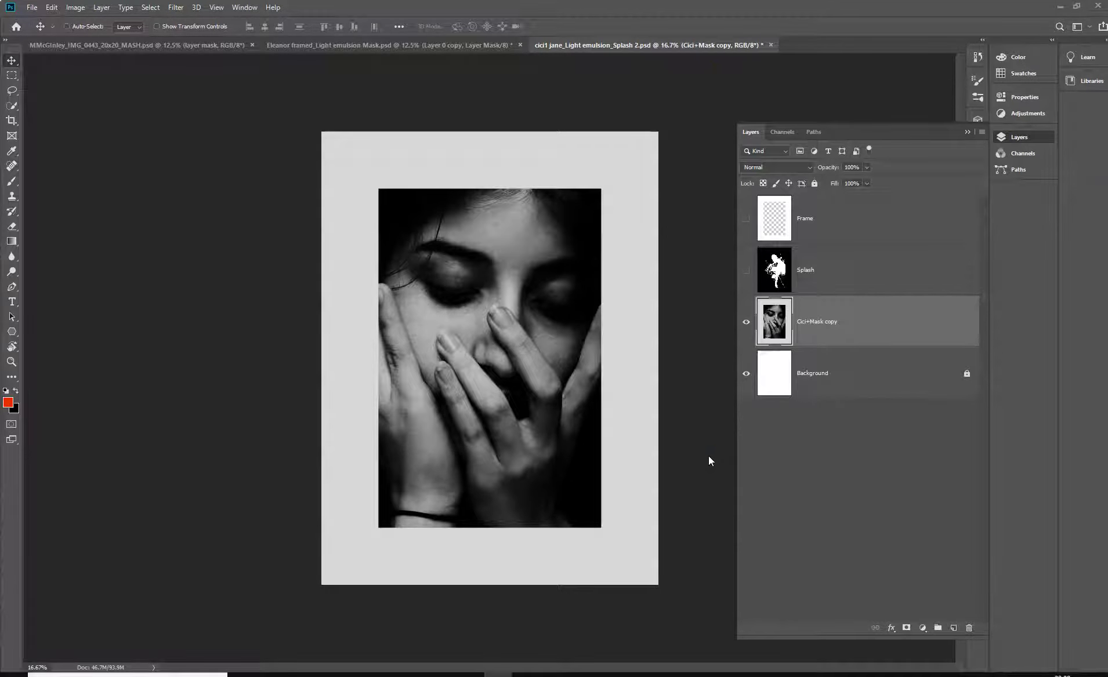
- Show and select the Splash layer, toggling Ctrl+I to compare the inverted and normal splash
{"action": "left_click", "coordinate": [873, 126]}
{"action": "left_click", "coordinate": [746, 270]}
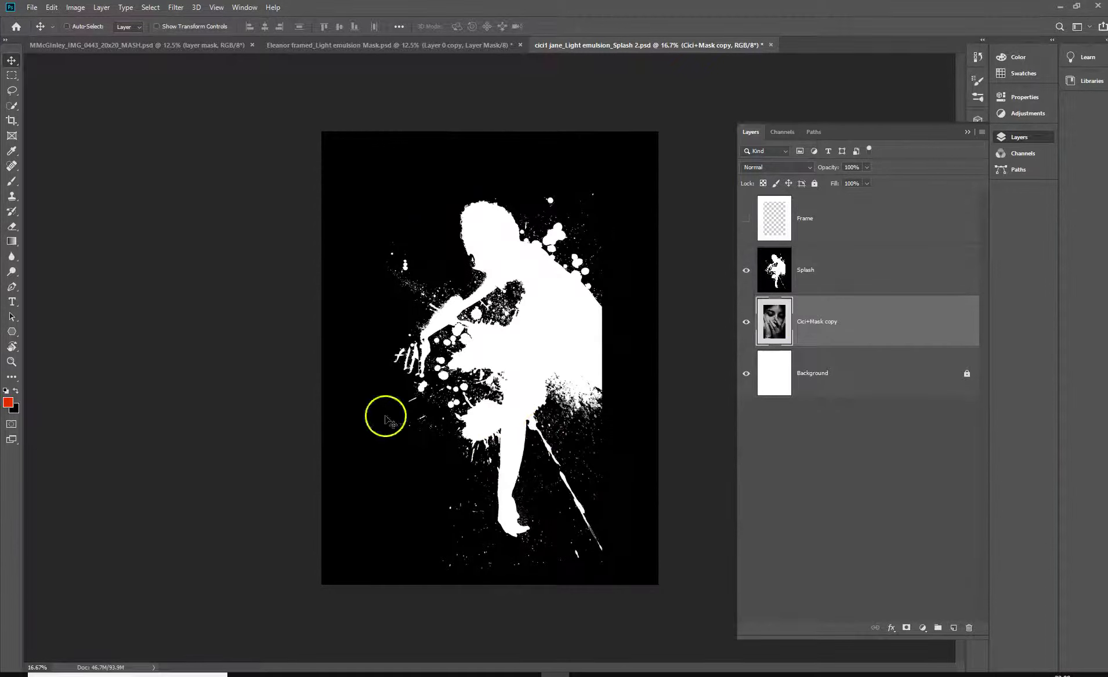
{"action": "left_click", "coordinate": [864, 274]}
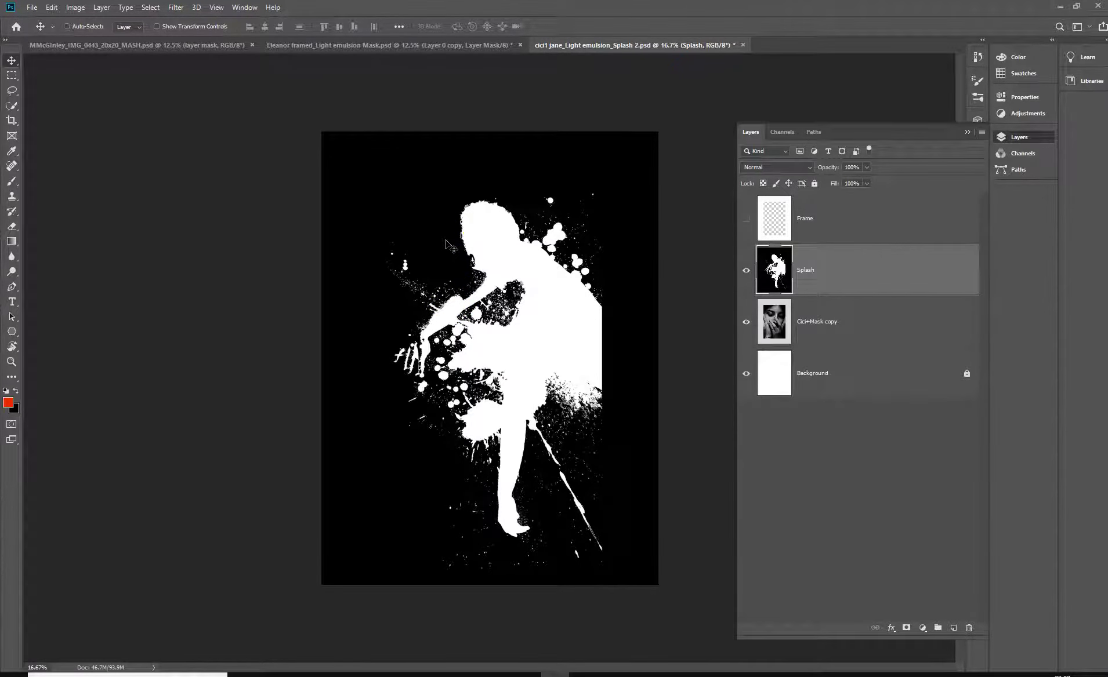
{"action": "key", "text": "ctrl+i"}
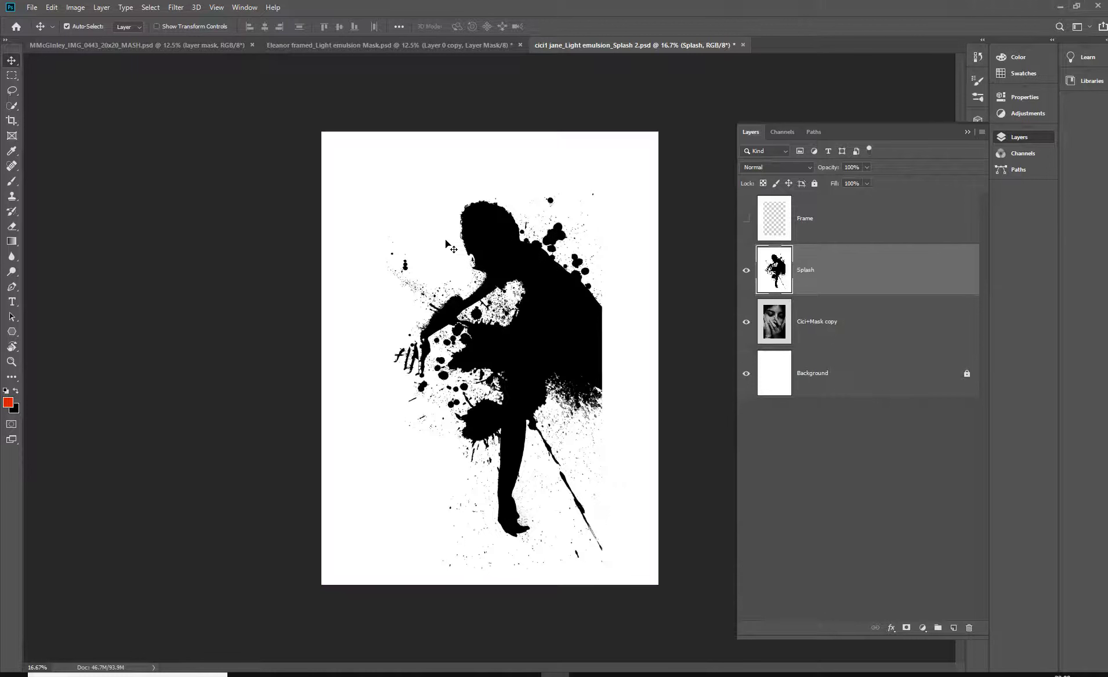
{"action": "key", "text": "ctrl+i"}
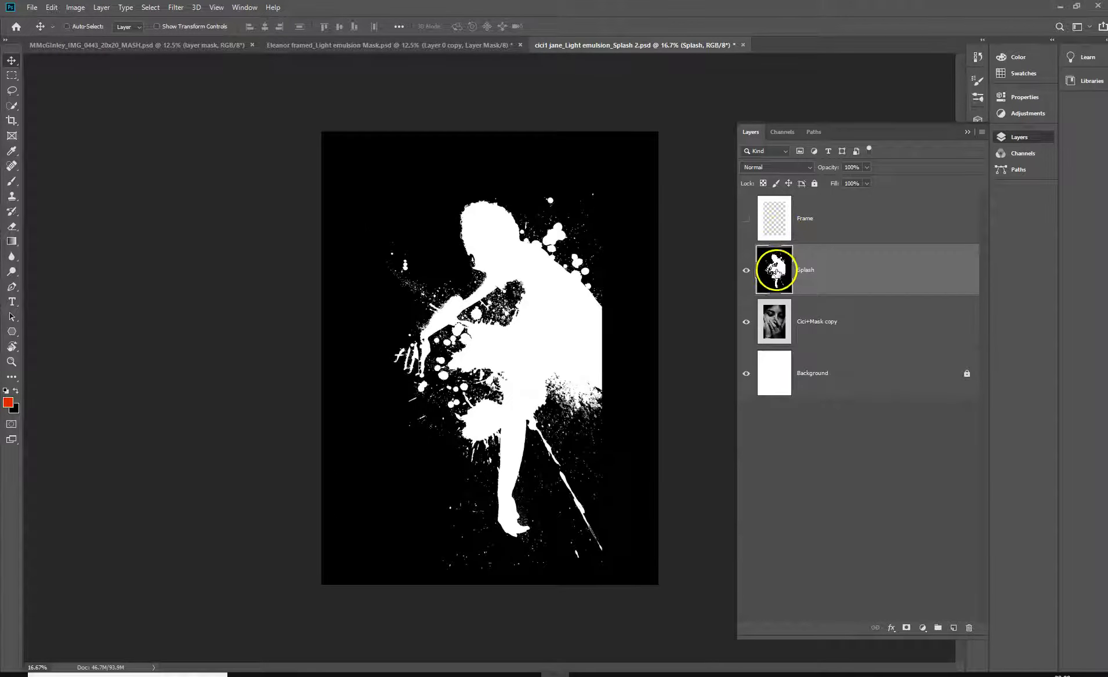
{"action": "key", "text": "ctrl+i"}
{"action": "key", "text": "ctrl+i"}
{"action": "key", "text": "ctrl+i"}
{"action": "key", "text": "ctrl+i"}
- Paste the full-canvas splash silhouette into a new Alpha 1 channel, then load it as a selection
{"action": "key", "text": "ctrl+a"}
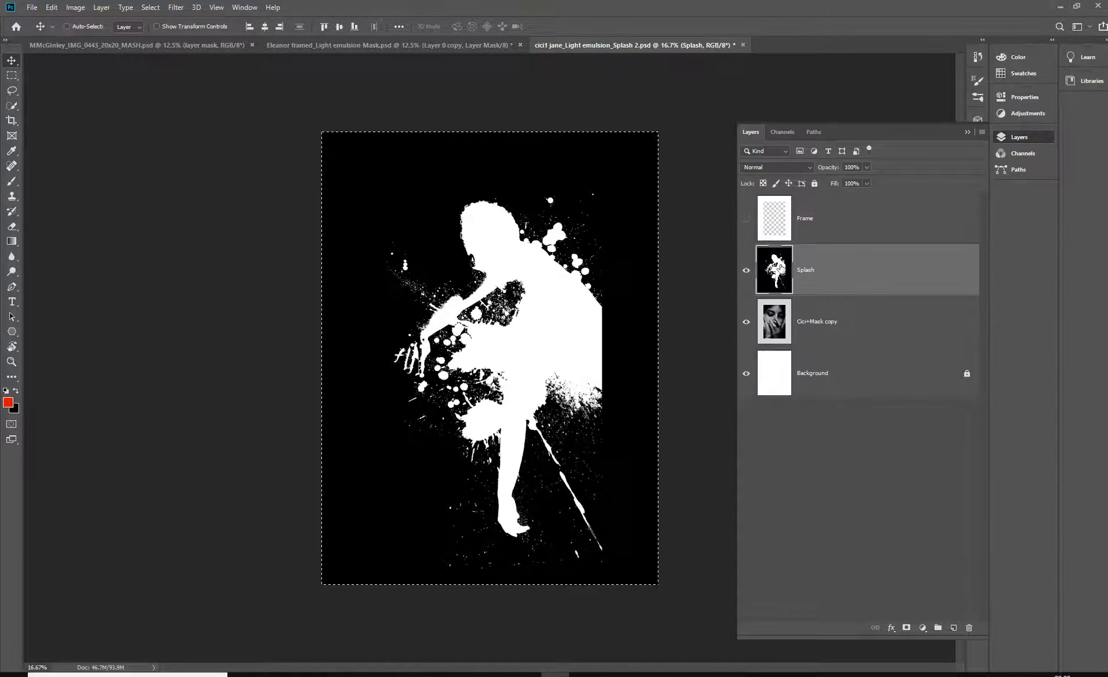
{"action": "left_click", "coordinate": [747, 271]}
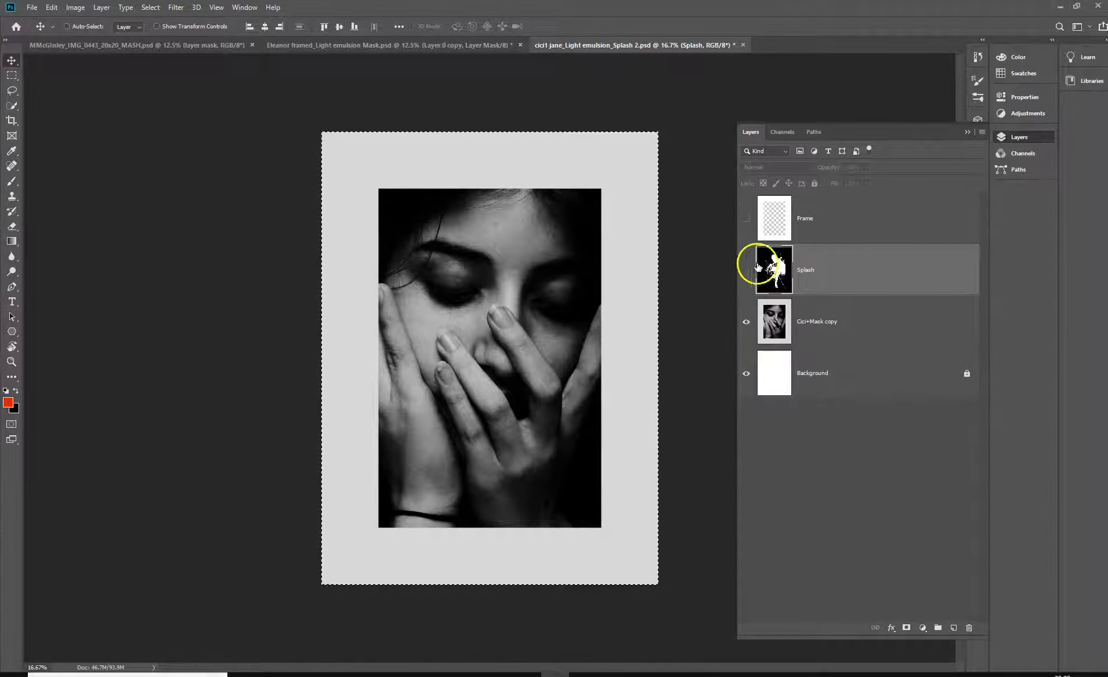
{"action": "left_click", "coordinate": [783, 131]}
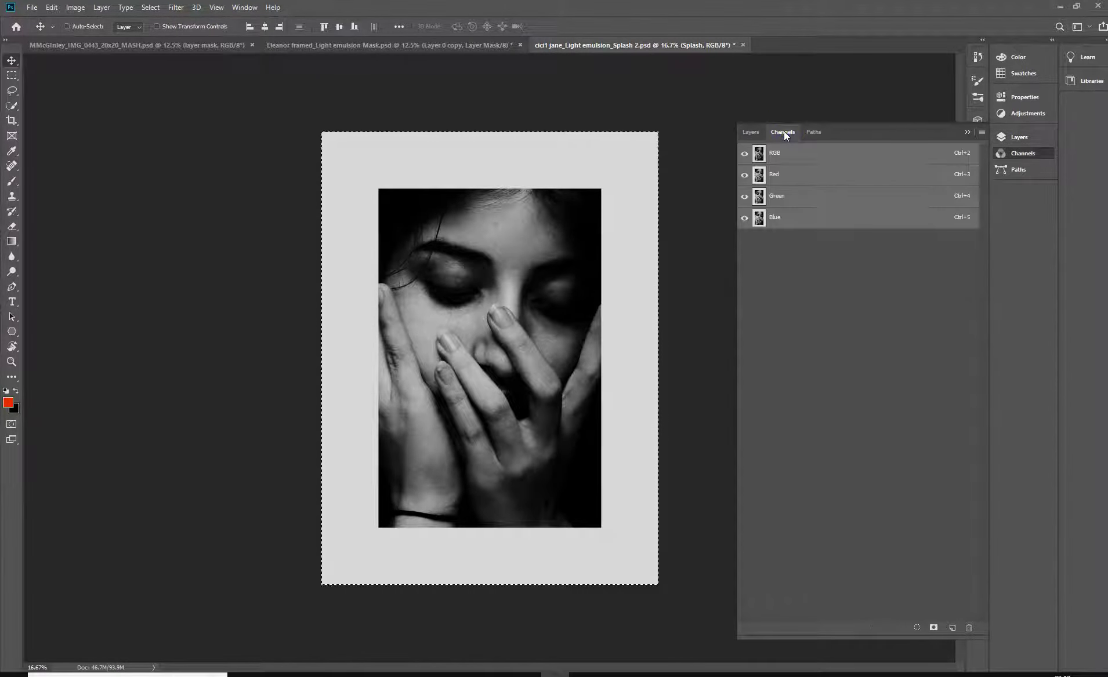
{"action": "left_click", "coordinate": [952, 628]}
{"action": "key", "text": "ctrl+v"}
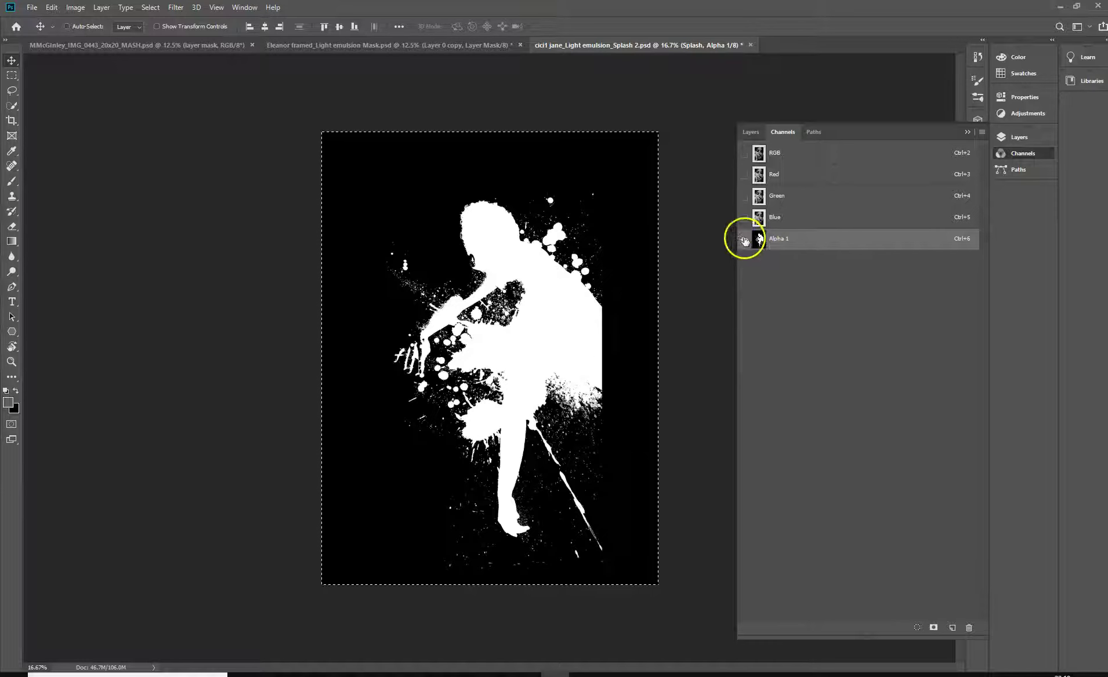
{"action": "left_click", "coordinate": [745, 239]}
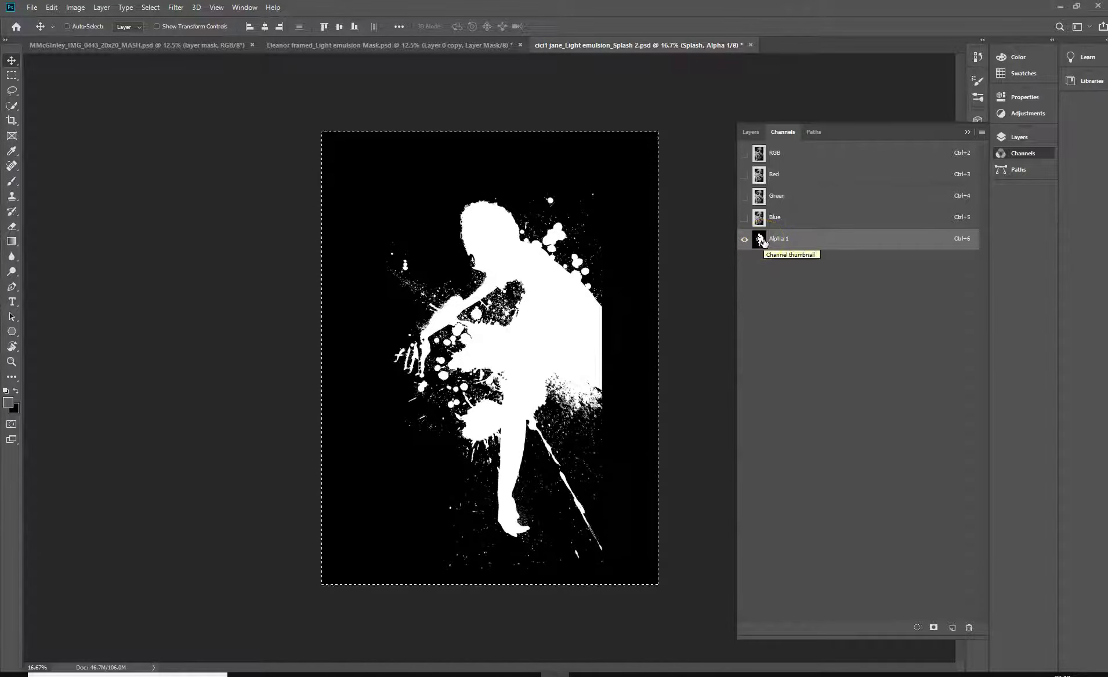
{"action": "key", "text": "ctrl"}
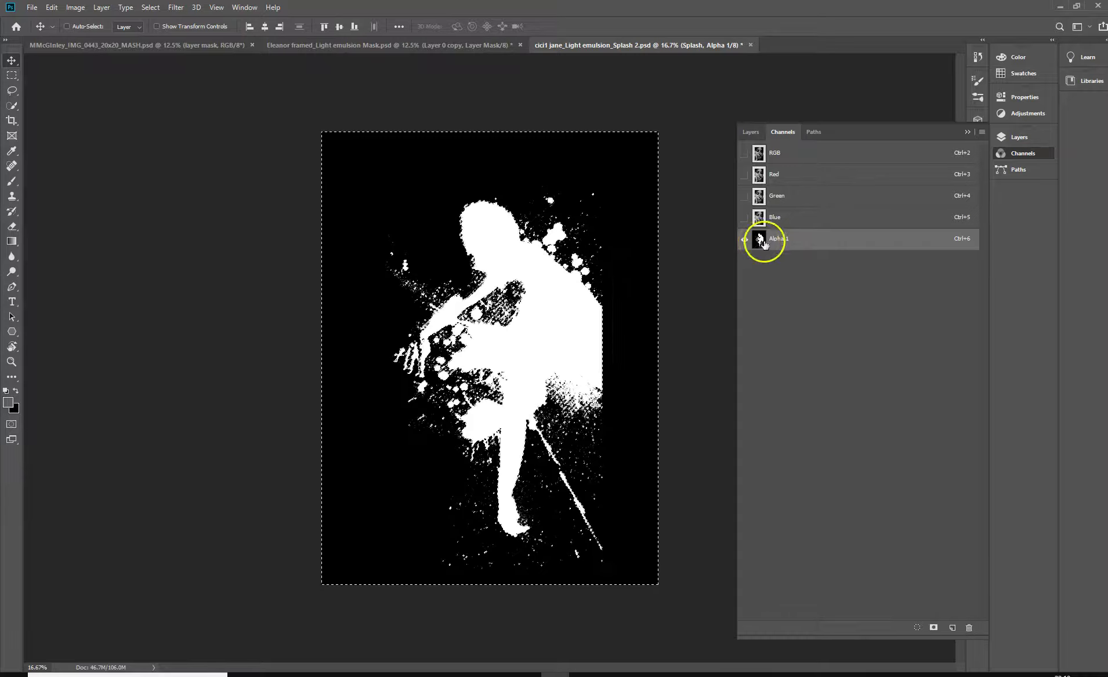
- Add a splash-shaped layer mask to the Cici+Mask copy layer from the loaded selection
{"action": "left_click", "coordinate": [749, 132]}
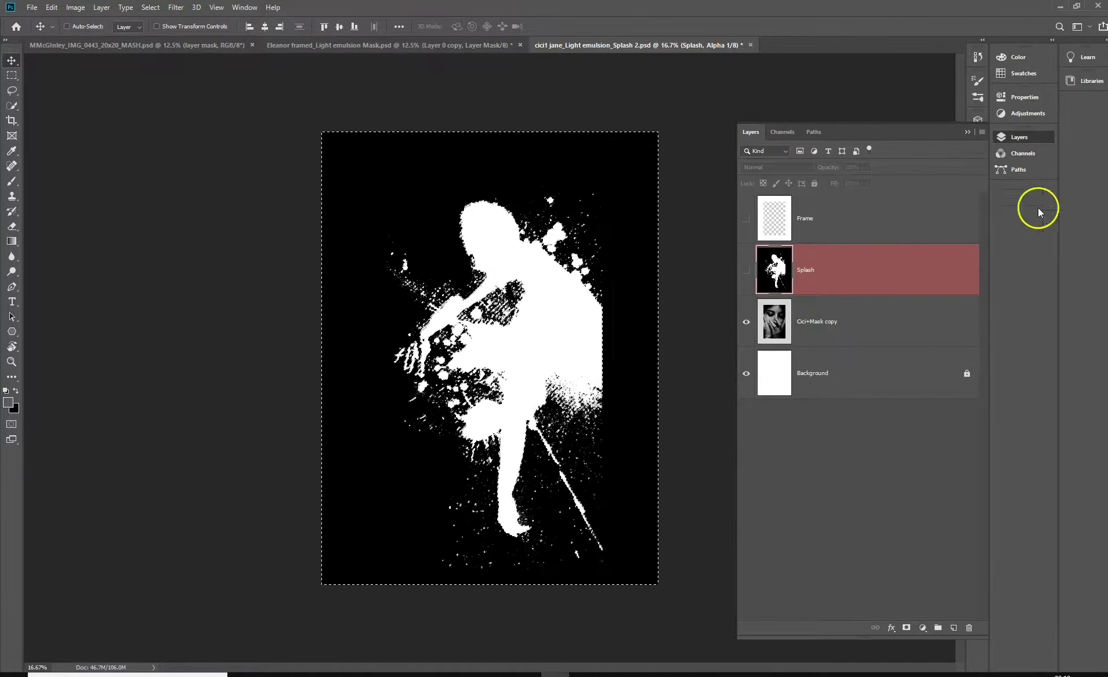
{"action": "left_click", "coordinate": [863, 324]}
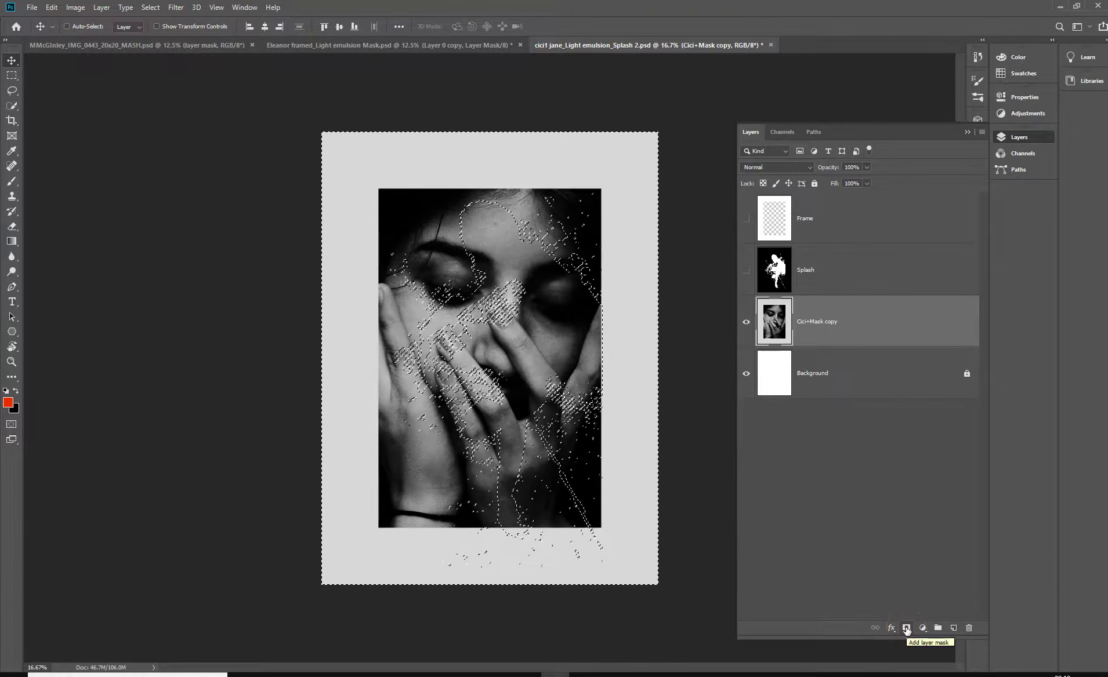
{"action": "left_click", "coordinate": [907, 630]}
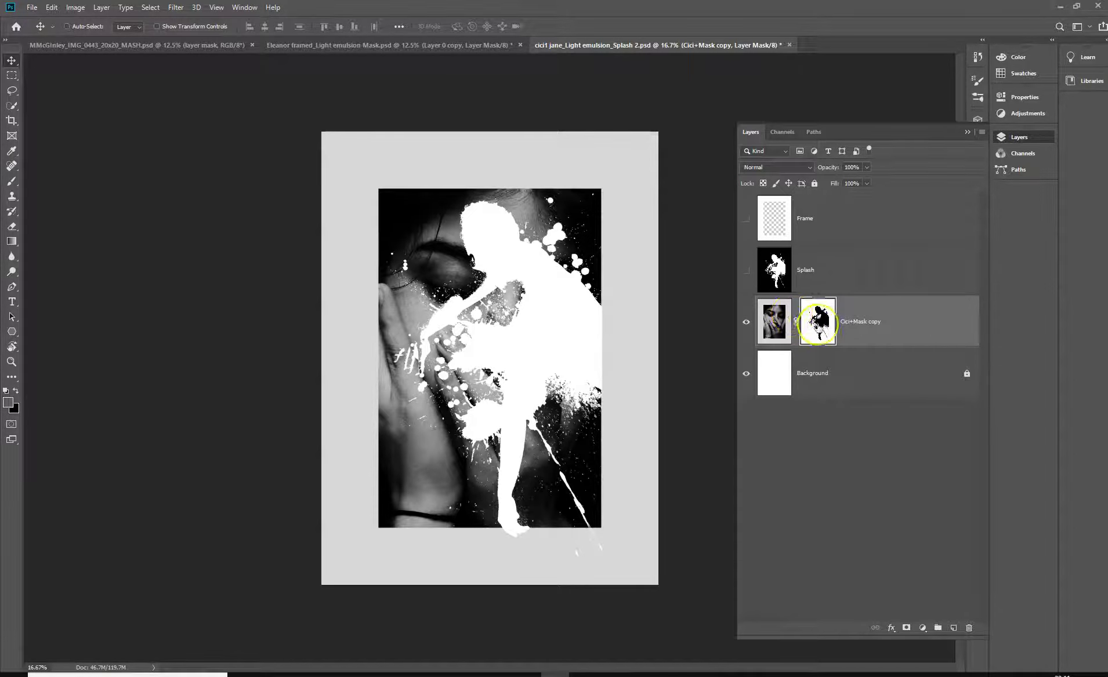
{"action": "left_click", "coordinate": [818, 316]}
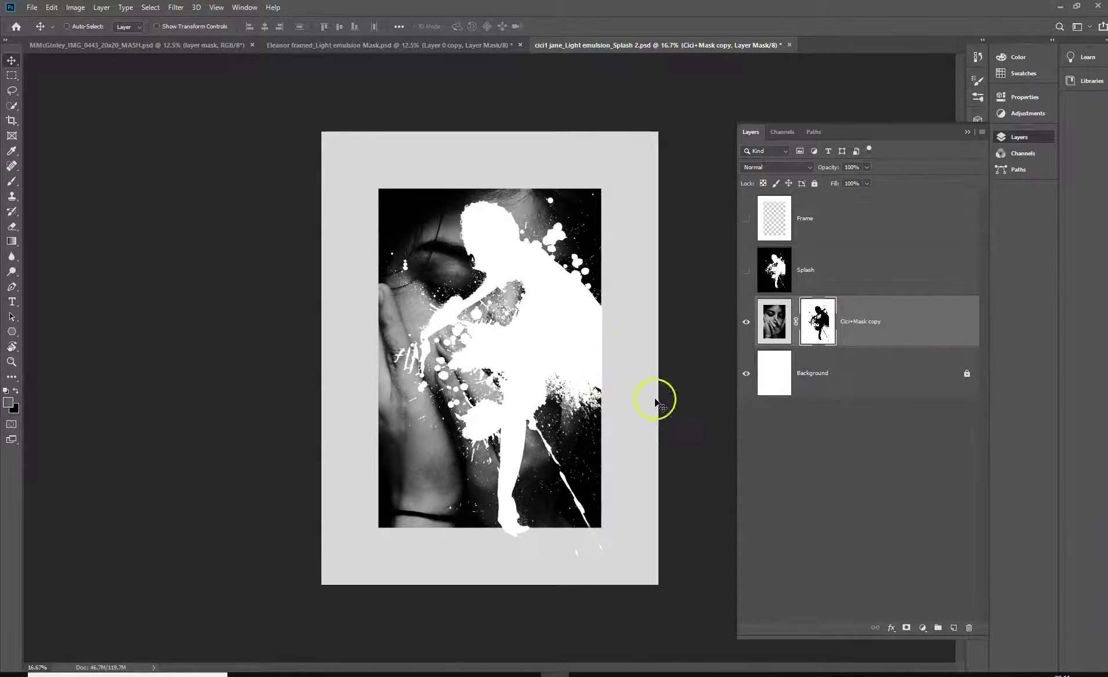
- Duplicate the masked portrait and delete the original Cici+Mask copy's layer mask without applying it
{"action": "left_click", "coordinate": [910, 332]}
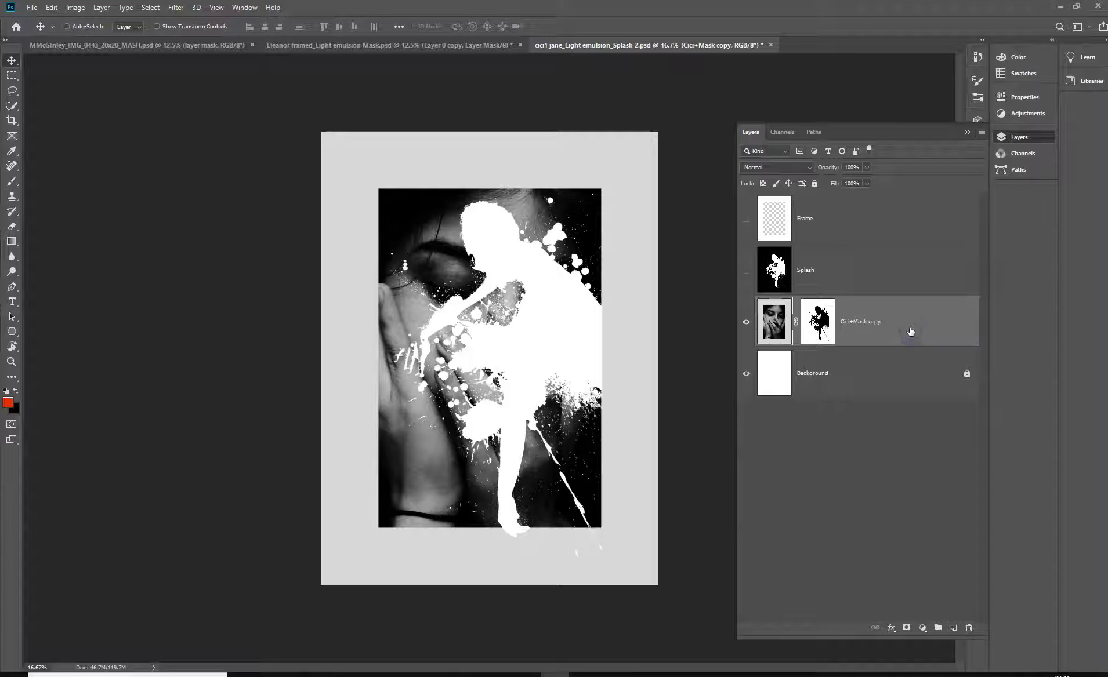
{"action": "key", "text": "ctrl+j"}
{"action": "left_click_drag", "start_coordinate": [798, 383], "coordinate": [971, 628]}
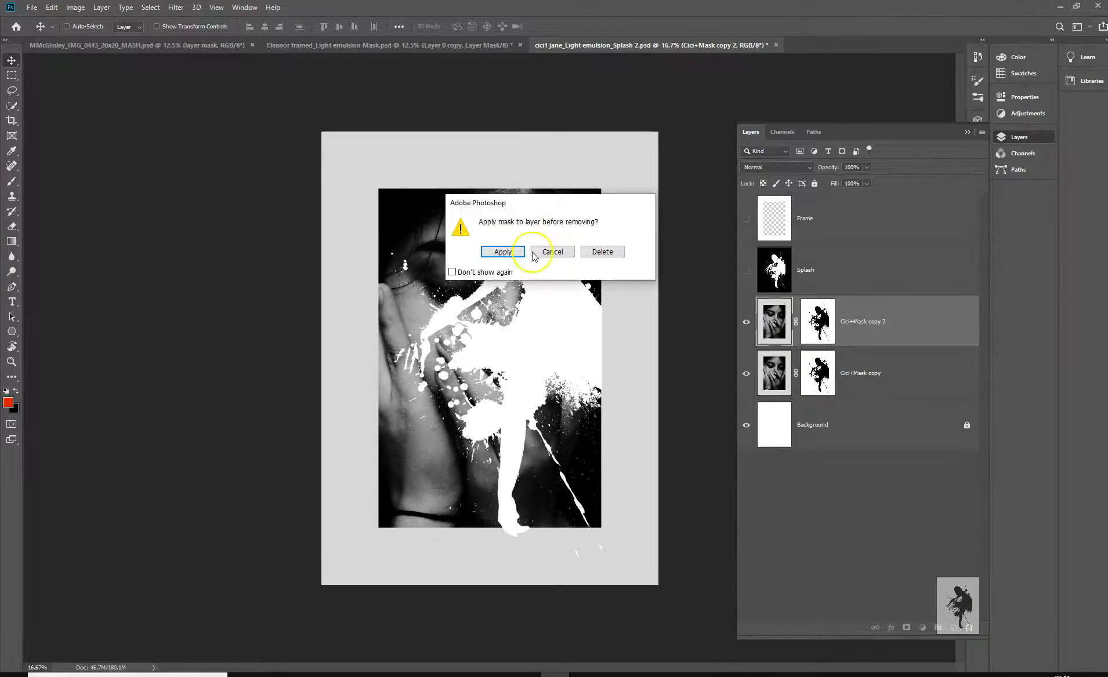
{"action": "left_click", "coordinate": [605, 252]}
- Rename the unmasked Cici+Mask copy layer to CICI_INVerted
{"action": "left_click", "coordinate": [812, 375]}
{"action": "double_click", "coordinate": [812, 374]}
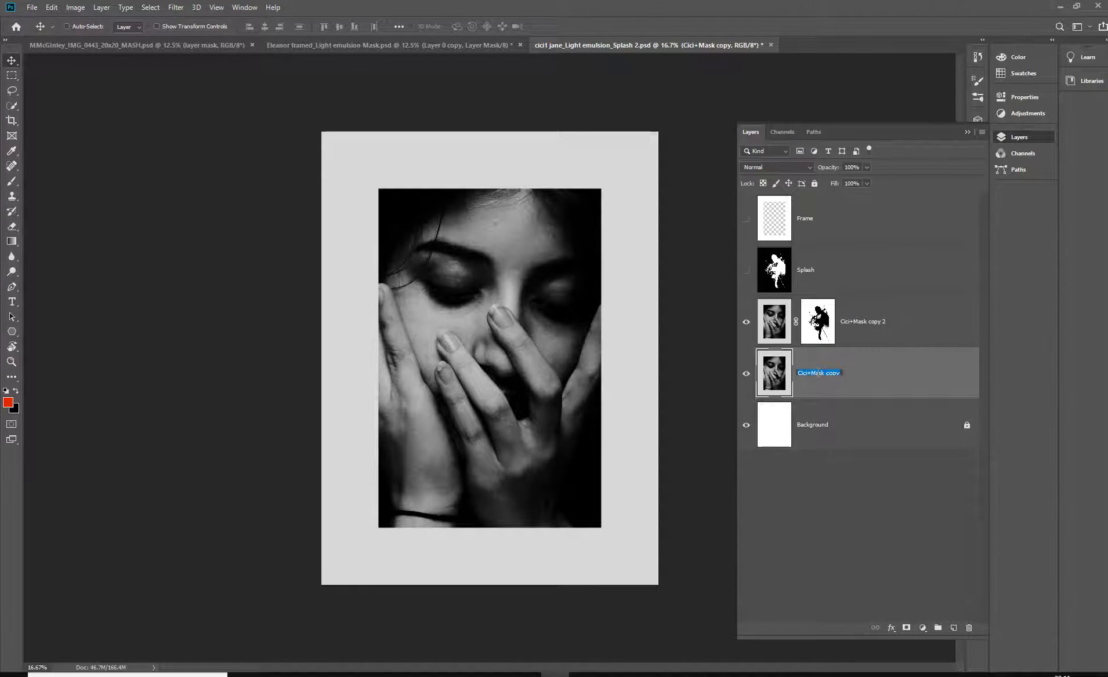
{"action": "type", "text": "CICI_INVerted"}
- Confirm the CICI_INVerted name and invert that layer's image
{"action": "key", "text": "Return"}
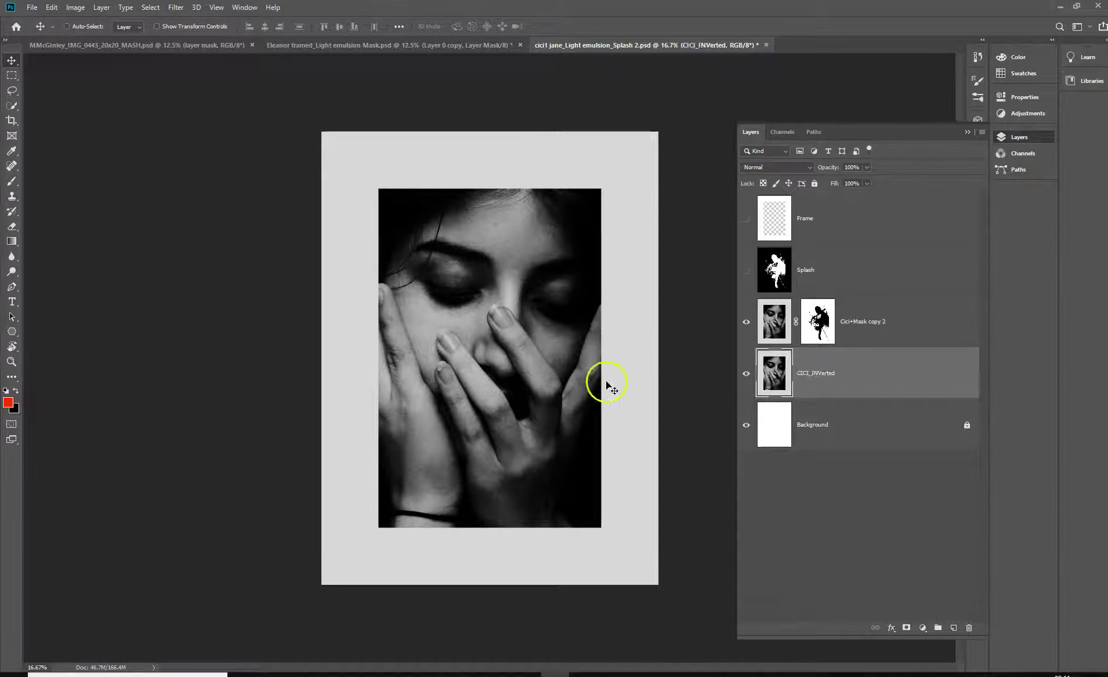
{"action": "left_click", "coordinate": [773, 374]}
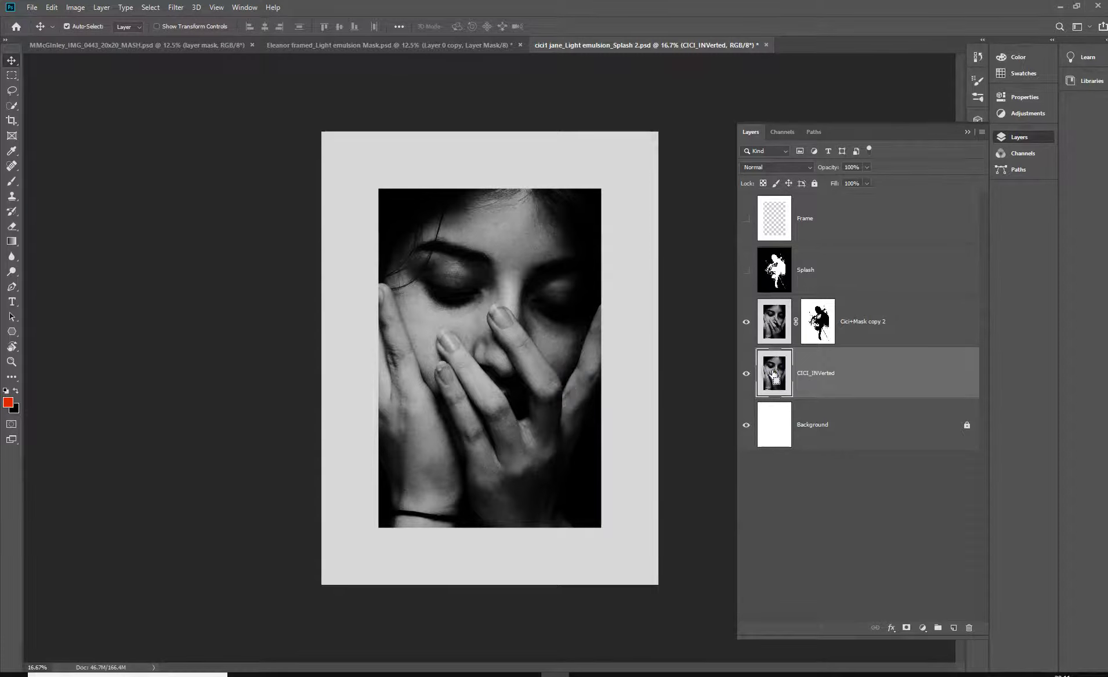
{"action": "key", "text": "ctrl+i"}
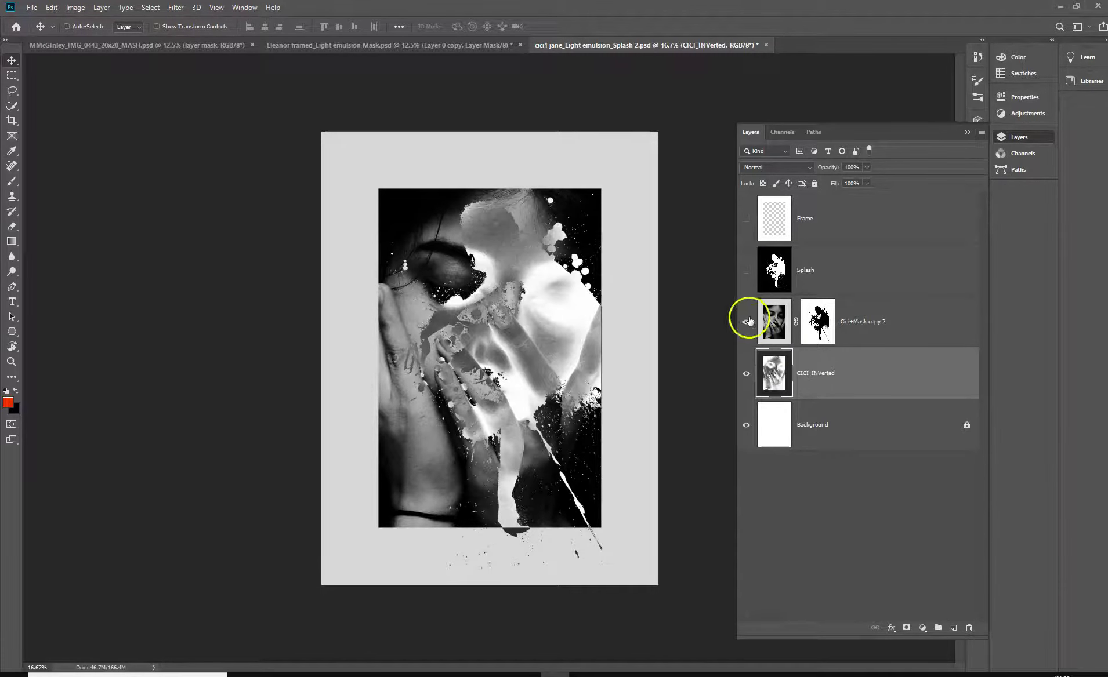
- Compare the inverted face by toggling layer visibility, then move Splash below Cici+Mask copy 2
{"action": "left_click", "coordinate": [748, 323]}
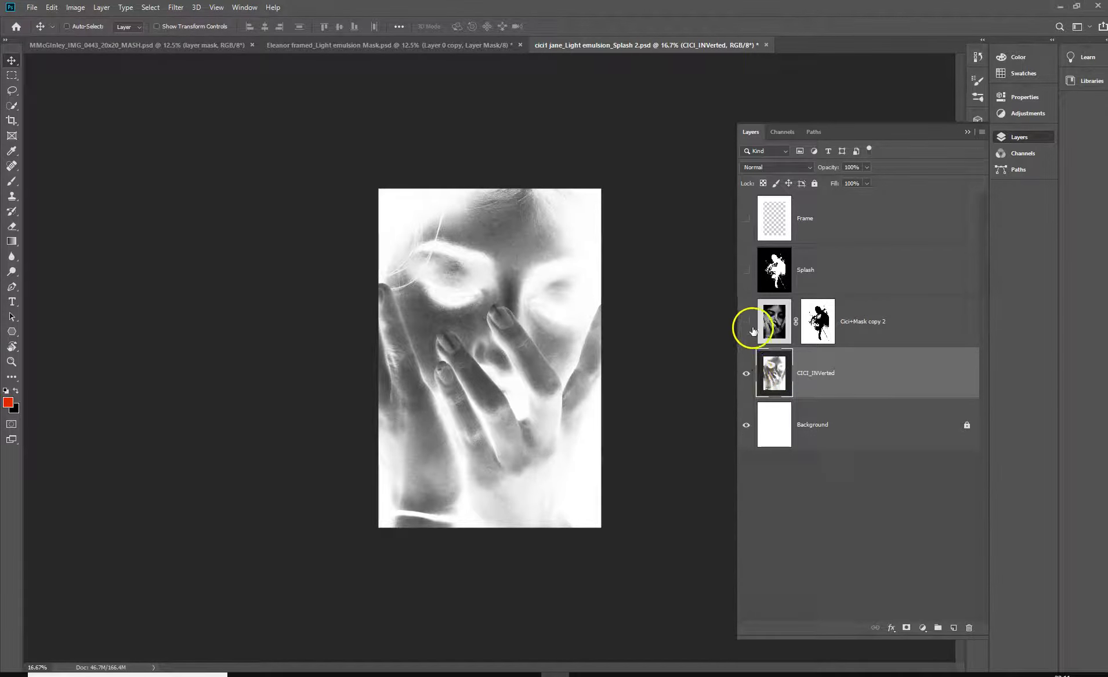
{"action": "left_click", "coordinate": [747, 322]}
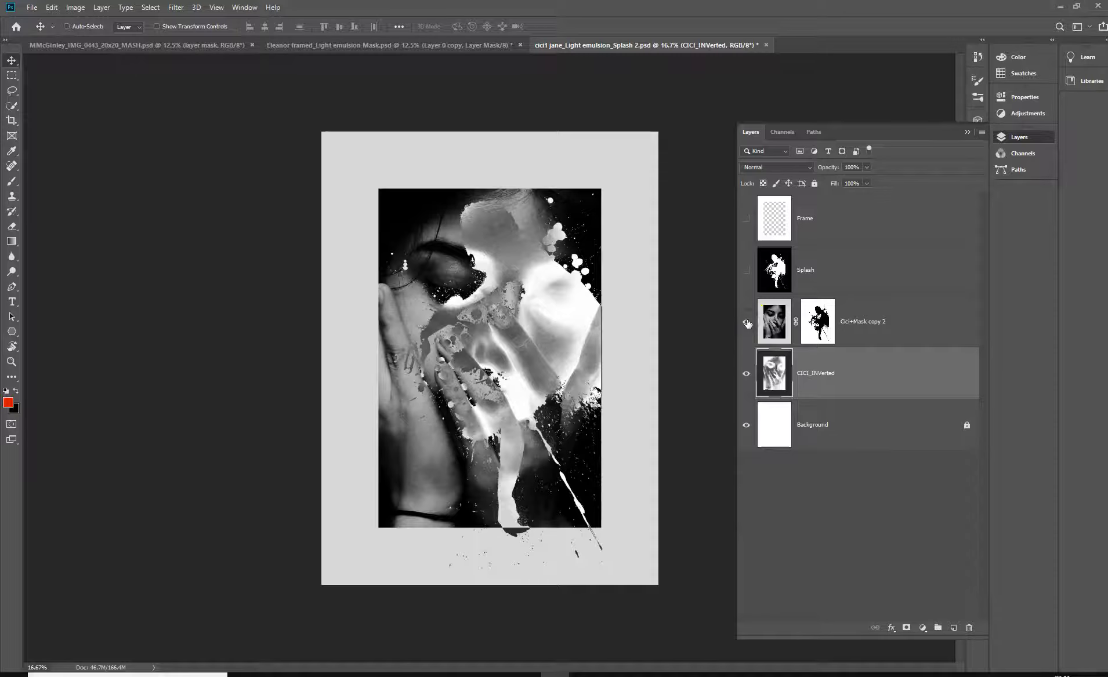
{"action": "left_click", "coordinate": [748, 322]}
{"action": "left_click", "coordinate": [746, 375]}
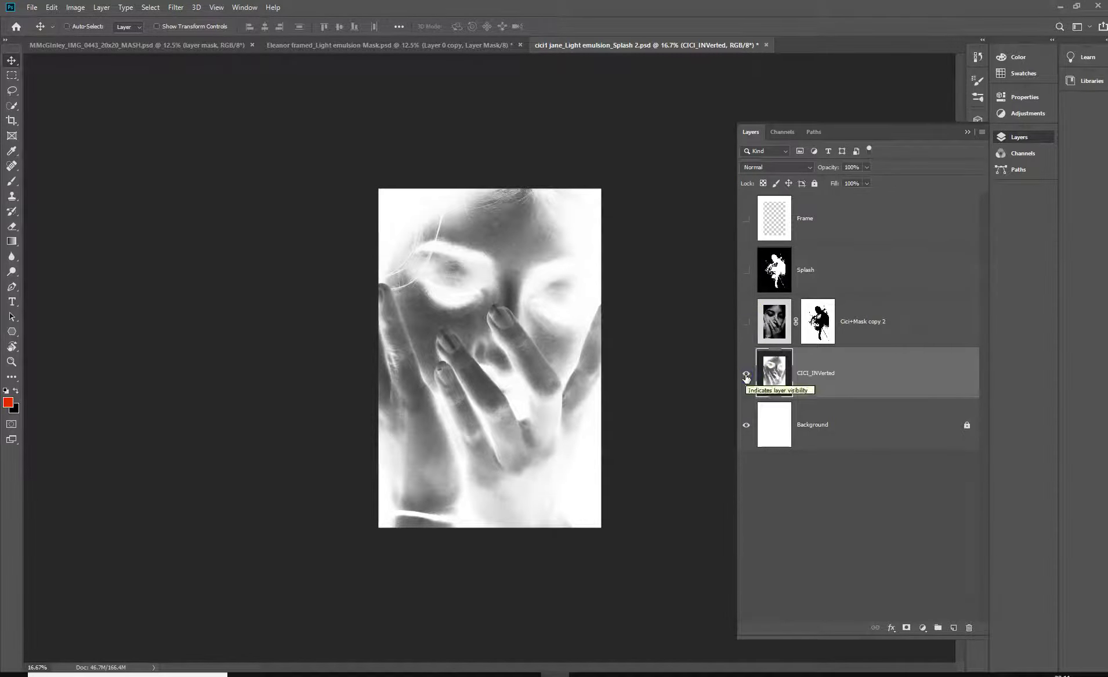
{"action": "left_click", "coordinate": [747, 377]}
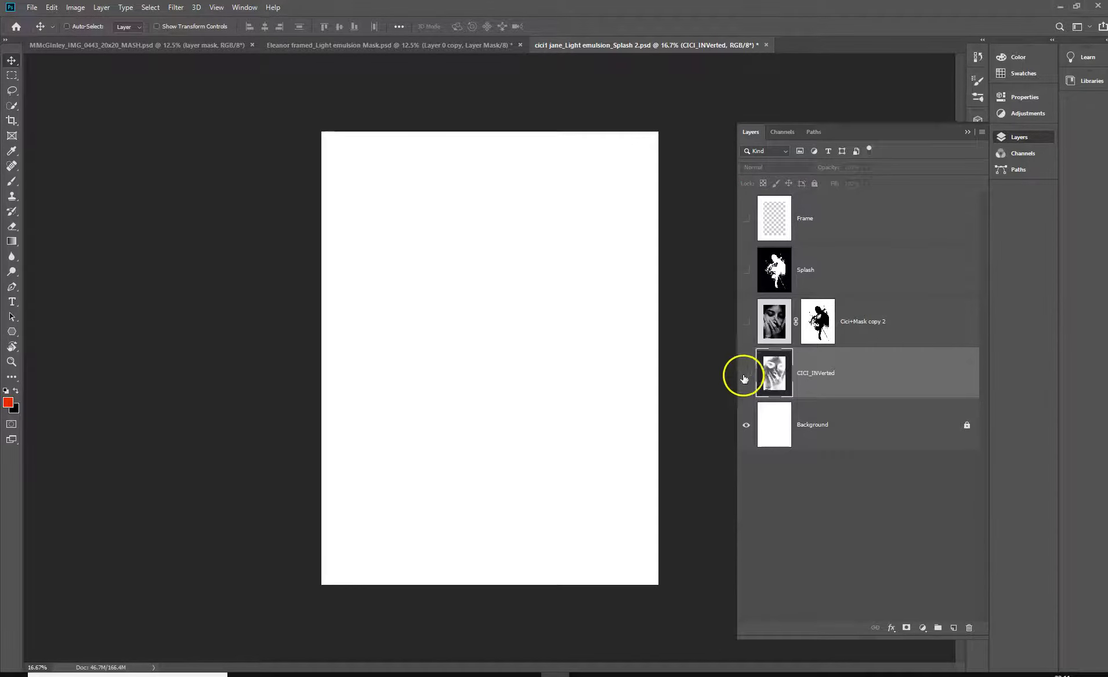
{"action": "left_click", "coordinate": [746, 375]}
{"action": "left_click", "coordinate": [746, 323]}
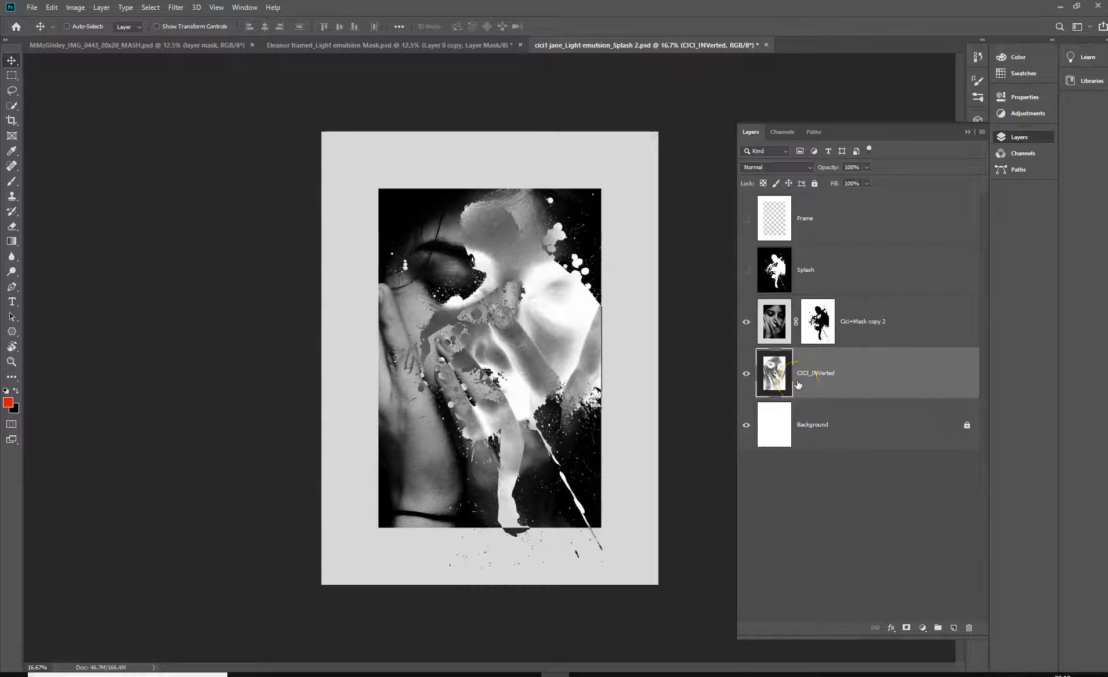
{"action": "left_click_drag", "start_coordinate": [769, 262], "coordinate": [782, 339]}
- Show Splash, hide CICI_INVerted, nudge the splash up slightly, and move Splash above Cici+Mask copy 2
{"action": "left_click", "coordinate": [747, 322]}
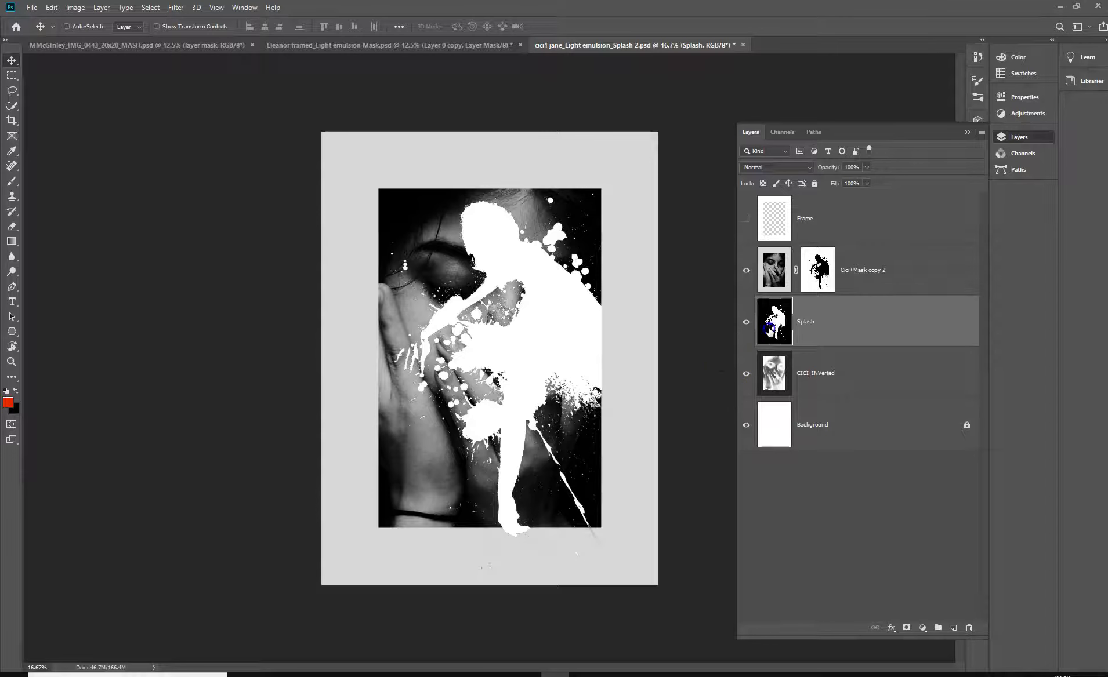
{"action": "left_click", "coordinate": [747, 374]}
{"action": "mouse_move", "coordinate": [547, 340]}
{"action": "left_mouse_down"}
{"action": "mouse_move", "coordinate": [486, 342]}
{"action": "mouse_move", "coordinate": [544, 334]}
{"action": "left_mouse_up"}
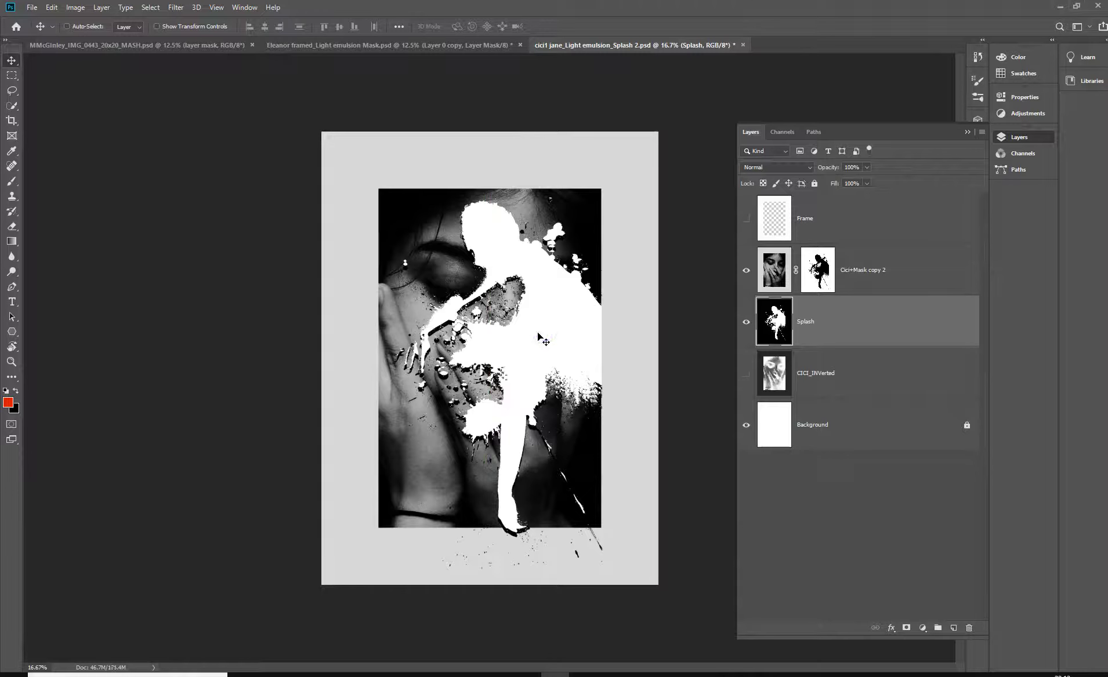
{"action": "key", "text": "Up"}
{"action": "key", "text": "Up"}
{"action": "key", "text": "Up"}
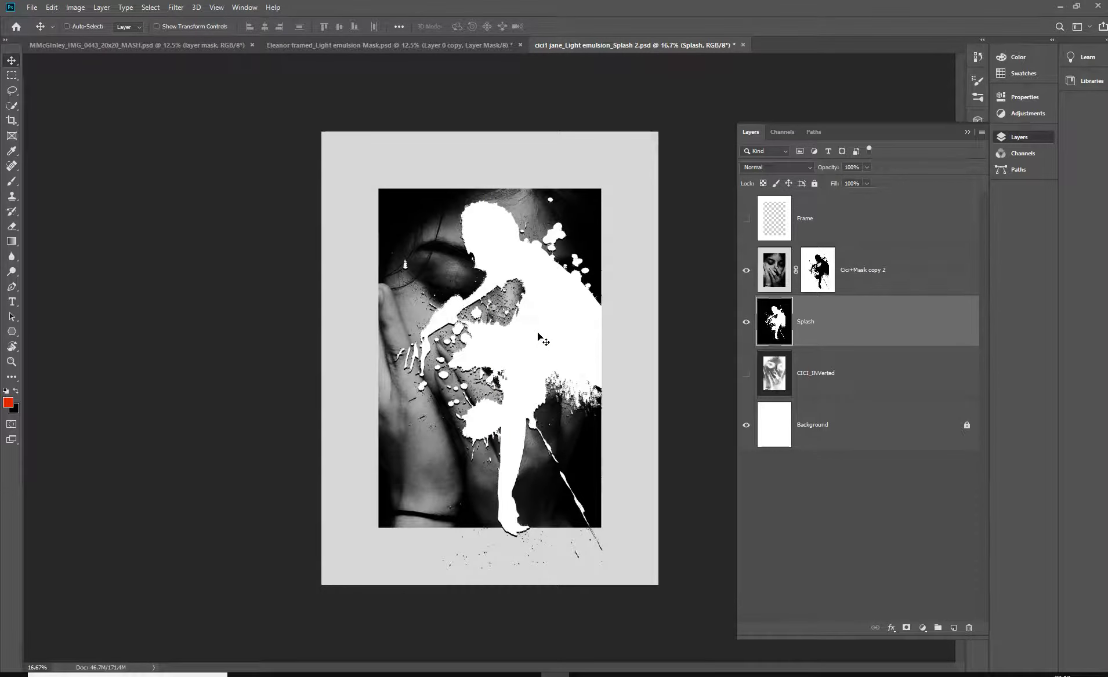
{"action": "key", "text": "Up"}
{"action": "key", "text": "Up"}
{"action": "key", "text": "Up"}
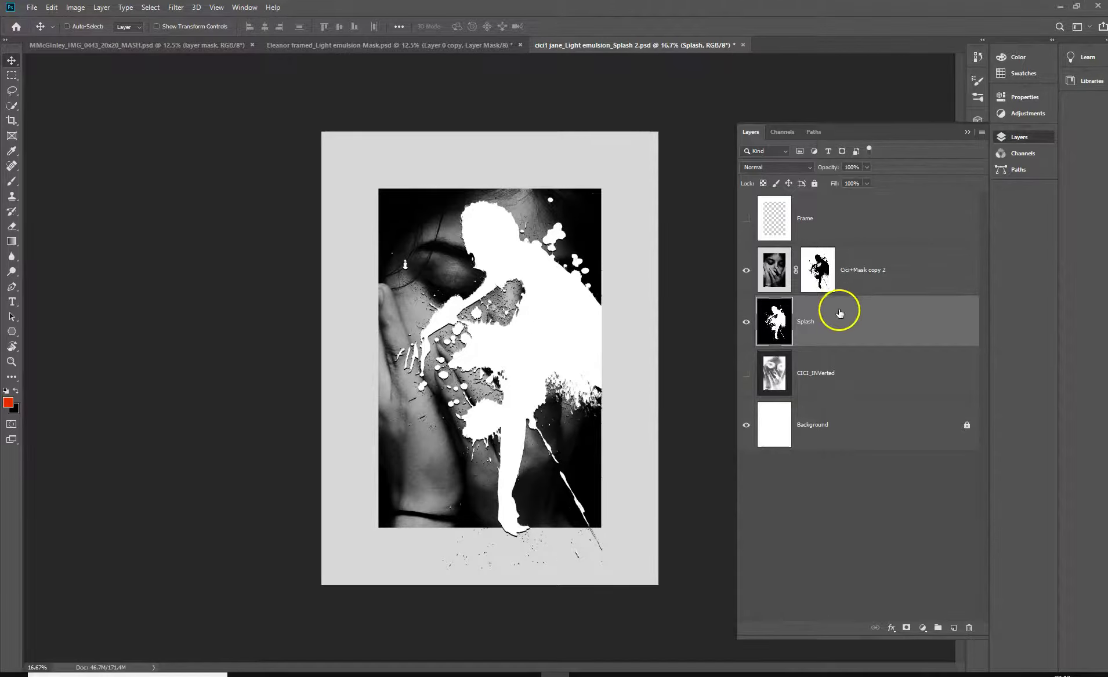
{"action": "left_click_drag", "start_coordinate": [771, 317], "coordinate": [840, 251]}
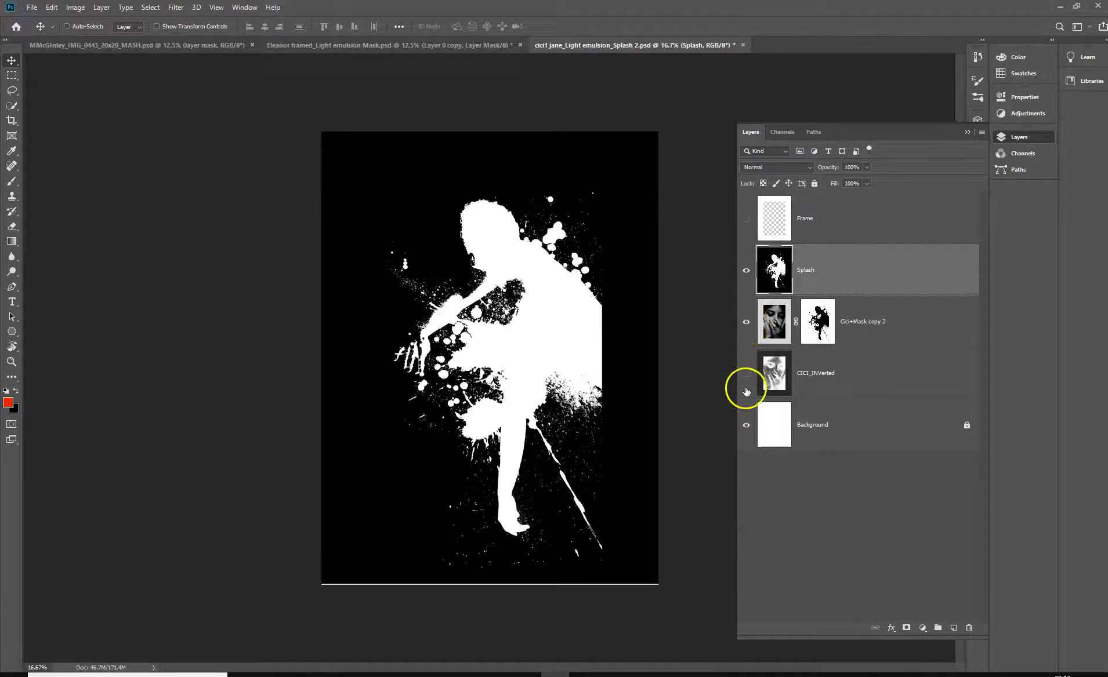
- Hide Splash and load the Alpha 1 channel's splash shape as a selection
{"action": "left_click", "coordinate": [746, 270]}
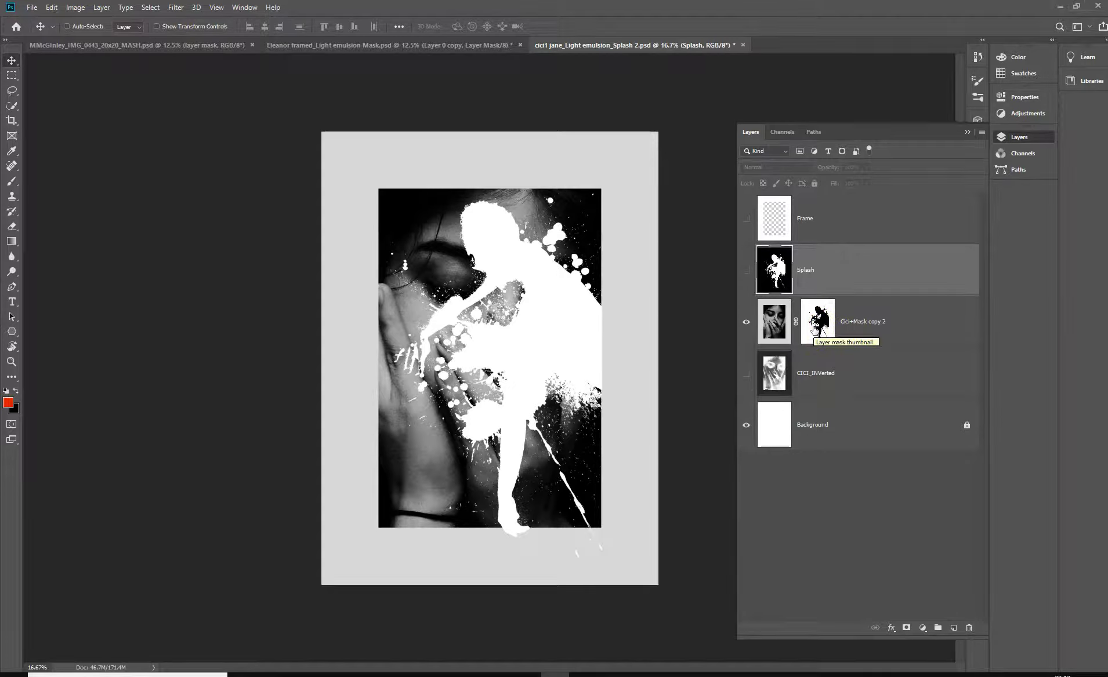
{"action": "left_click", "coordinate": [780, 132]}
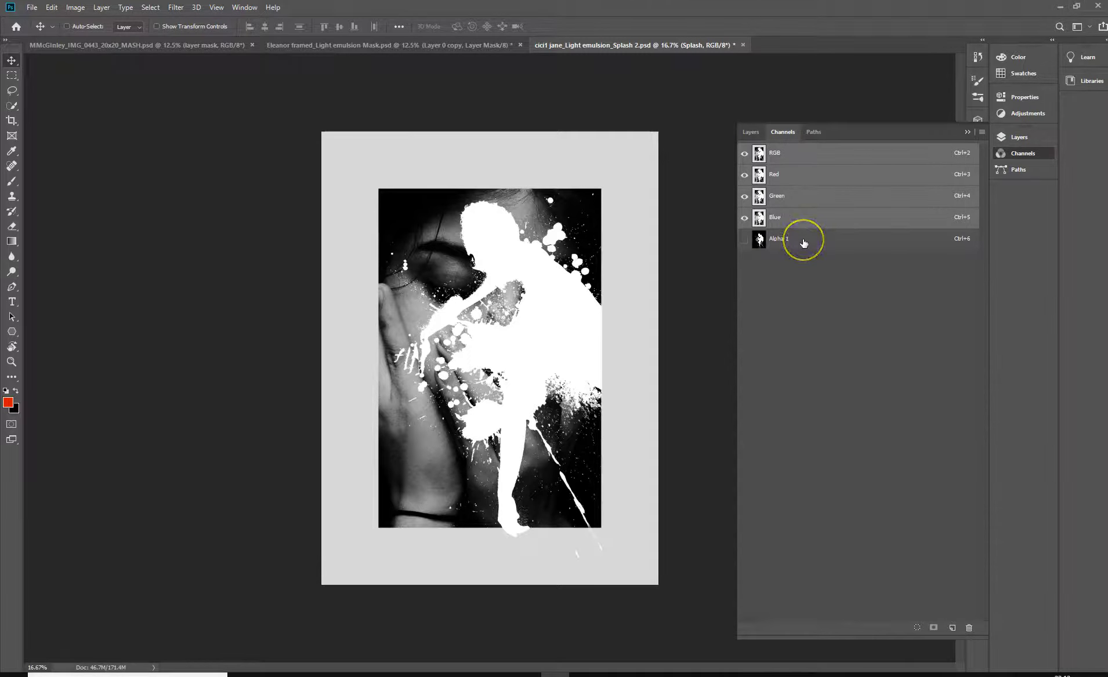
{"action": "left_click", "coordinate": [758, 240], "text": "ctrl"}
{"action": "left_click", "coordinate": [750, 133]}
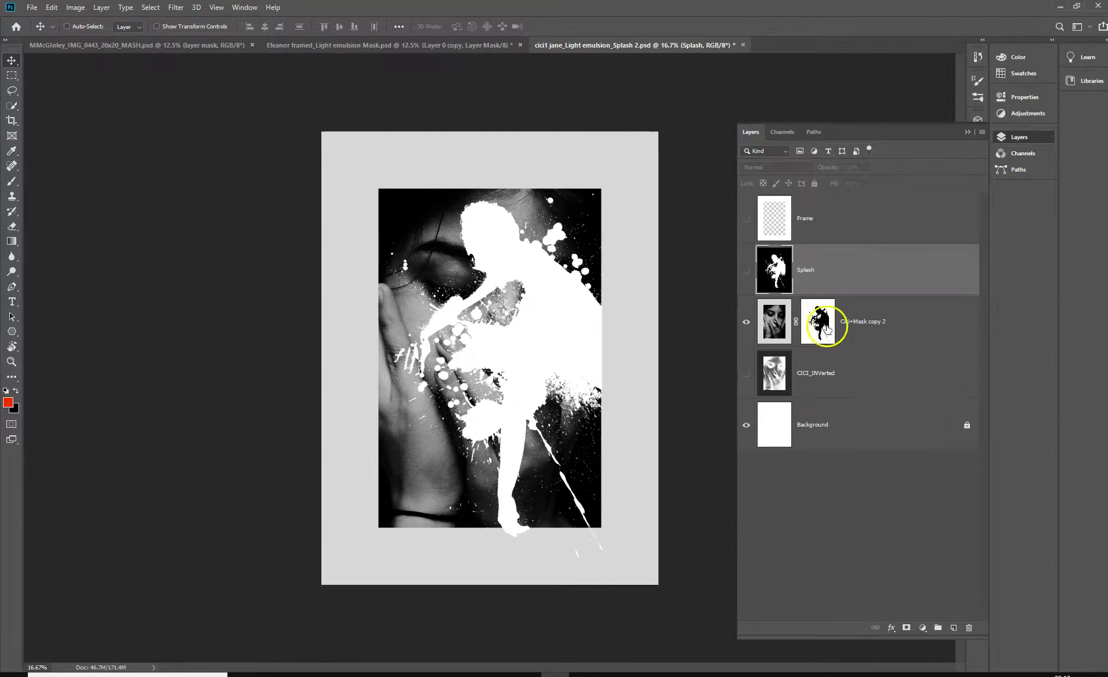
{"action": "left_click", "coordinate": [782, 132]}
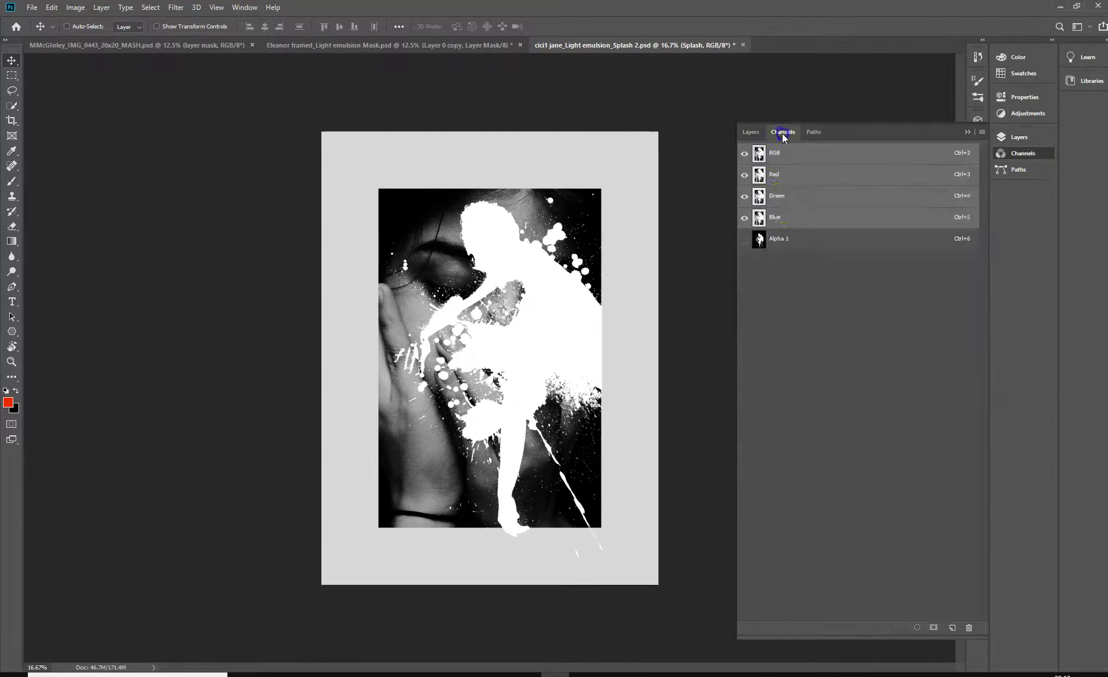
{"action": "left_click", "coordinate": [760, 244], "text": "ctrl"}
{"action": "left_click", "coordinate": [750, 133]}
{"action": "left_click", "coordinate": [812, 271]}
{"action": "left_click", "coordinate": [835, 369]}
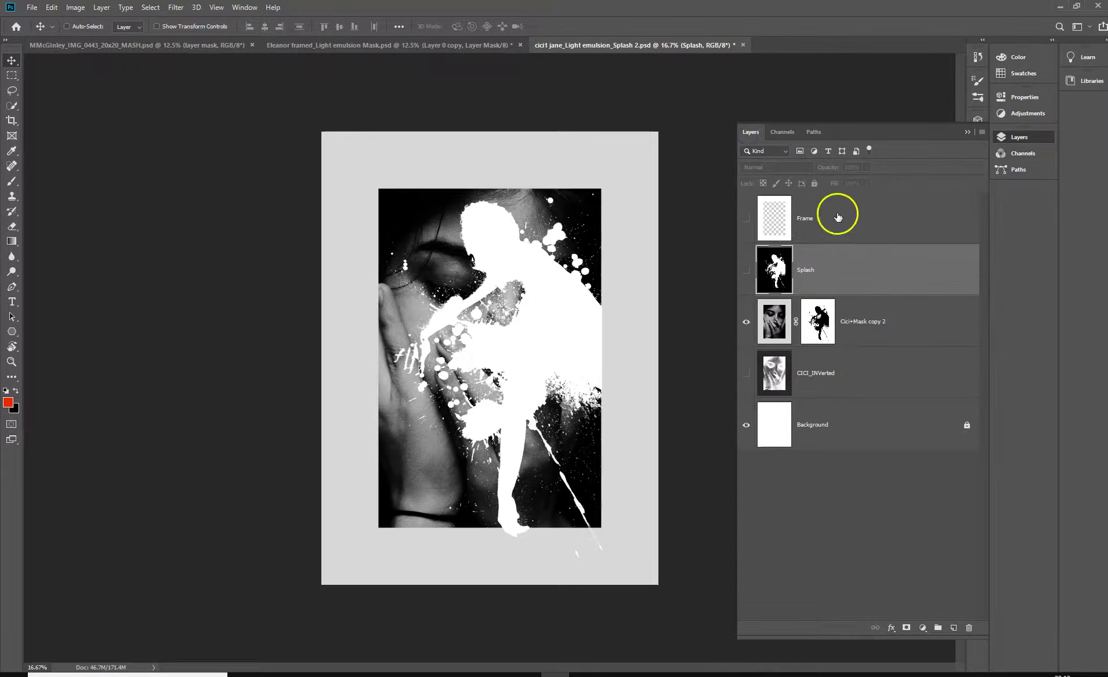
- Show the white Frame layer and invert the Cici+Mask copy 2 mask with Ctrl+I
{"action": "left_click", "coordinate": [746, 219]}
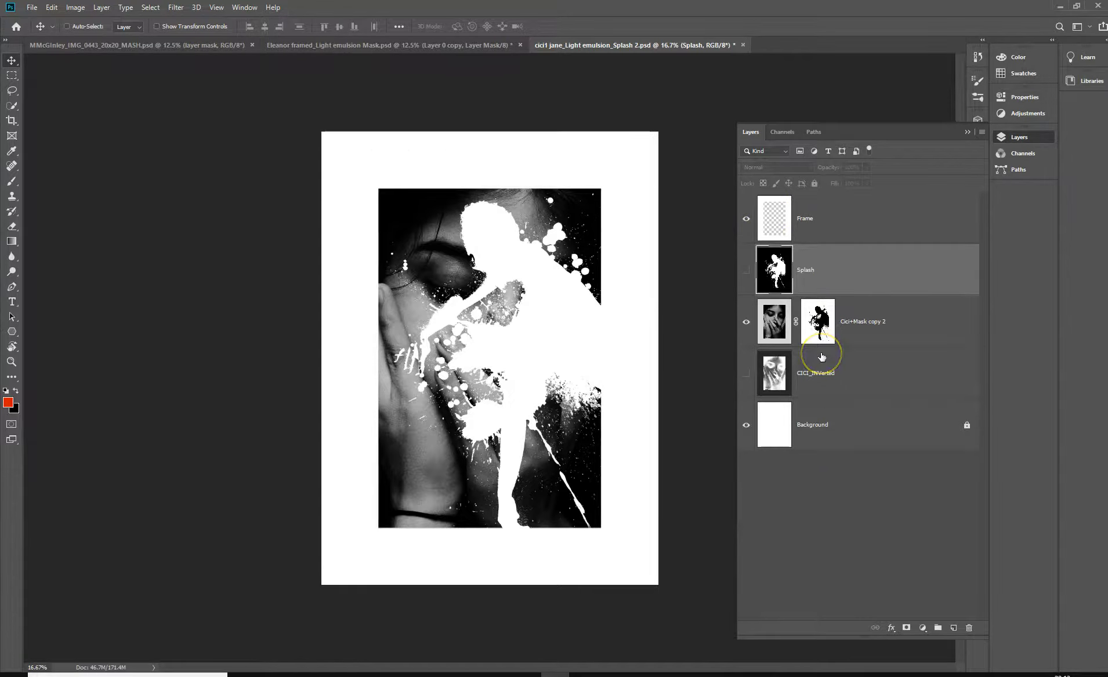
{"action": "left_click", "coordinate": [820, 324]}
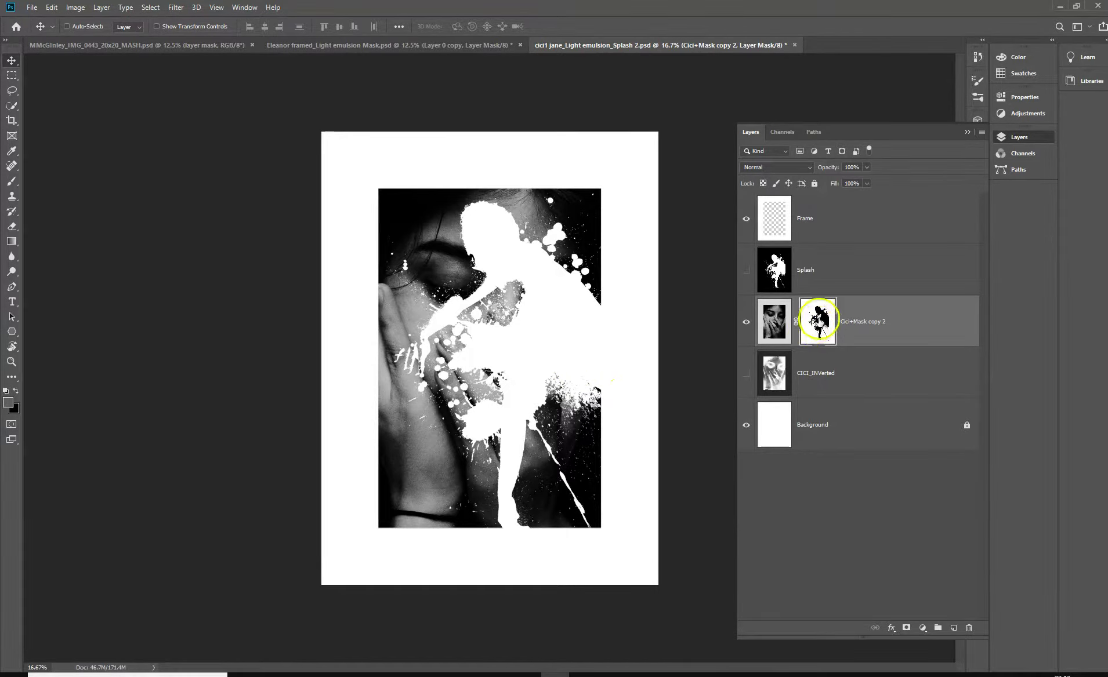
{"action": "left_click", "coordinate": [818, 321], "text": "ctrl"}
{"action": "key", "text": "ctrl+i"}
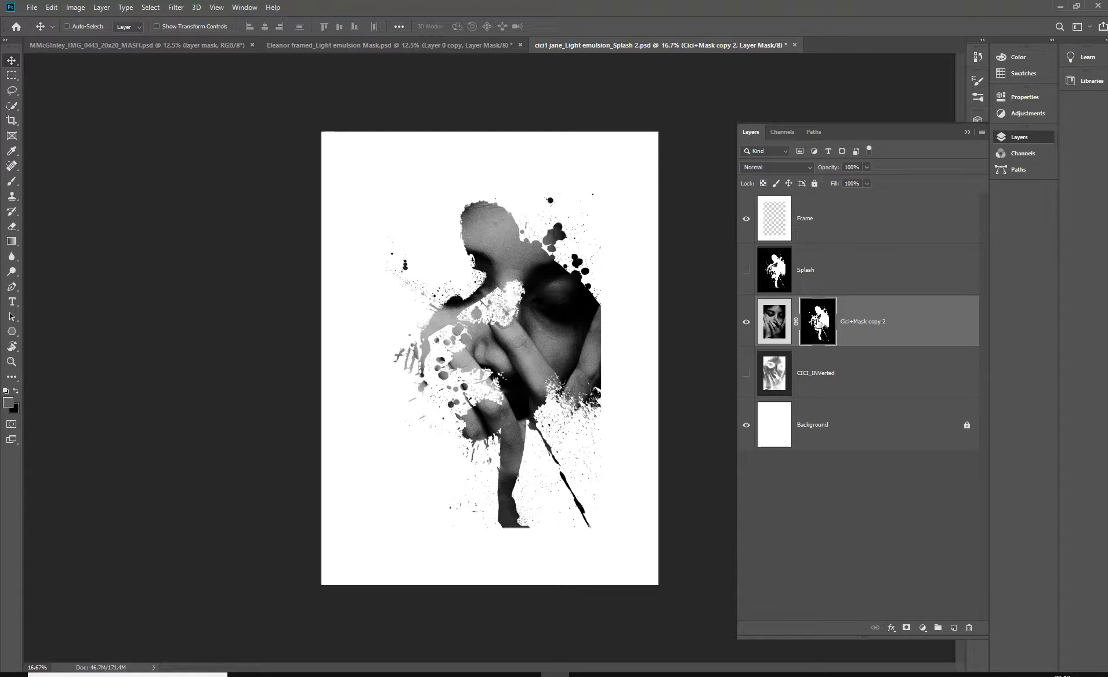
{"action": "left_click", "coordinate": [921, 324]}
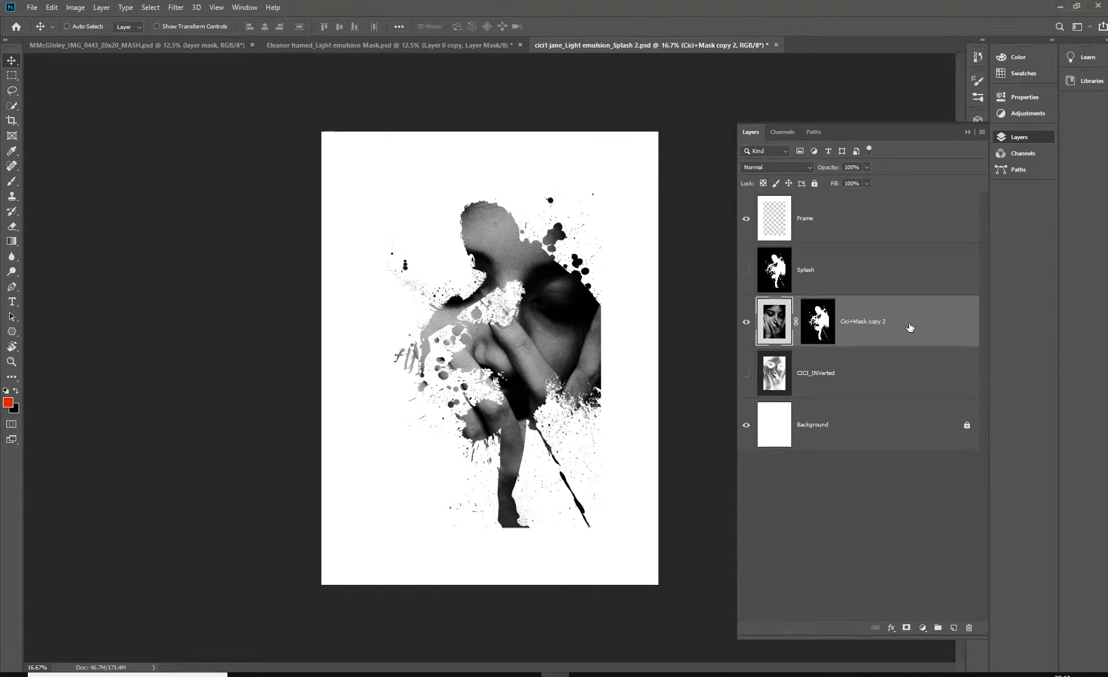
- Switch to the framed Light emulsion Mask document, hide Layer 0, and compare Layer 2
{"action": "left_click", "coordinate": [349, 46]}
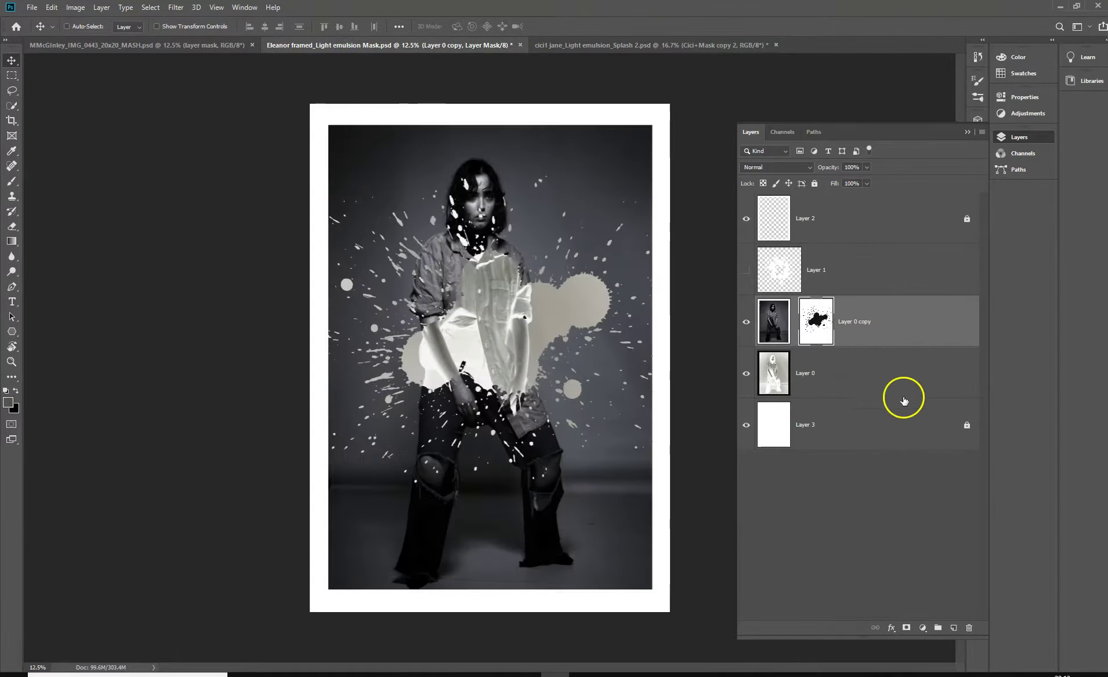
{"action": "left_click", "coordinate": [747, 374]}
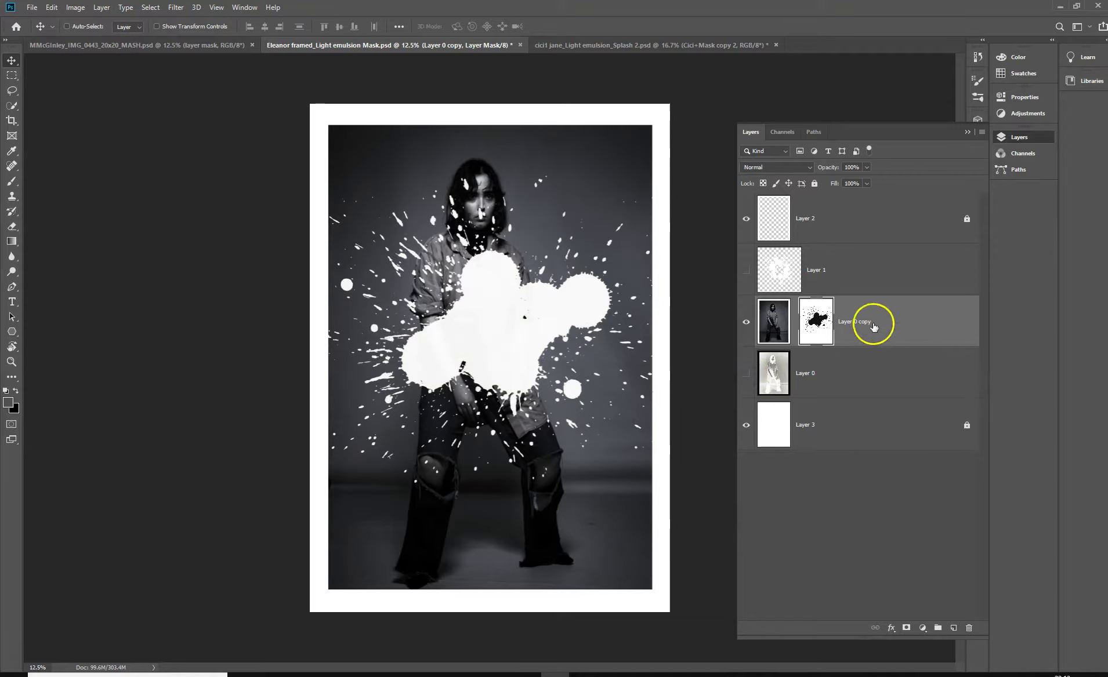
{"action": "left_click", "coordinate": [933, 321]}
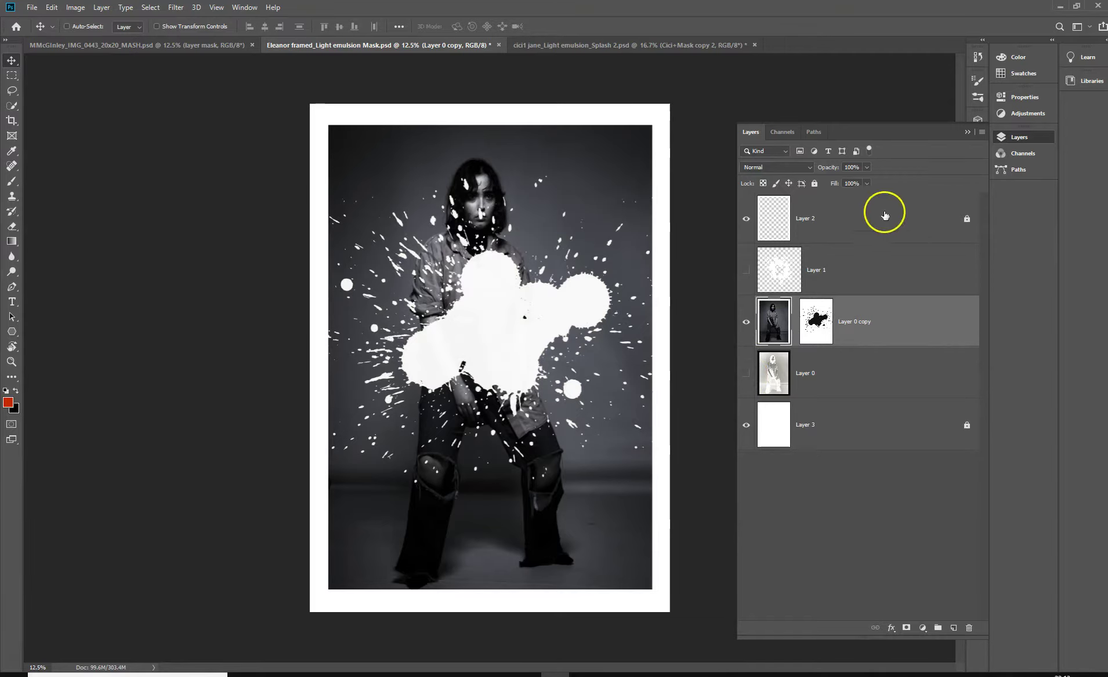
{"action": "left_click", "coordinate": [747, 219]}
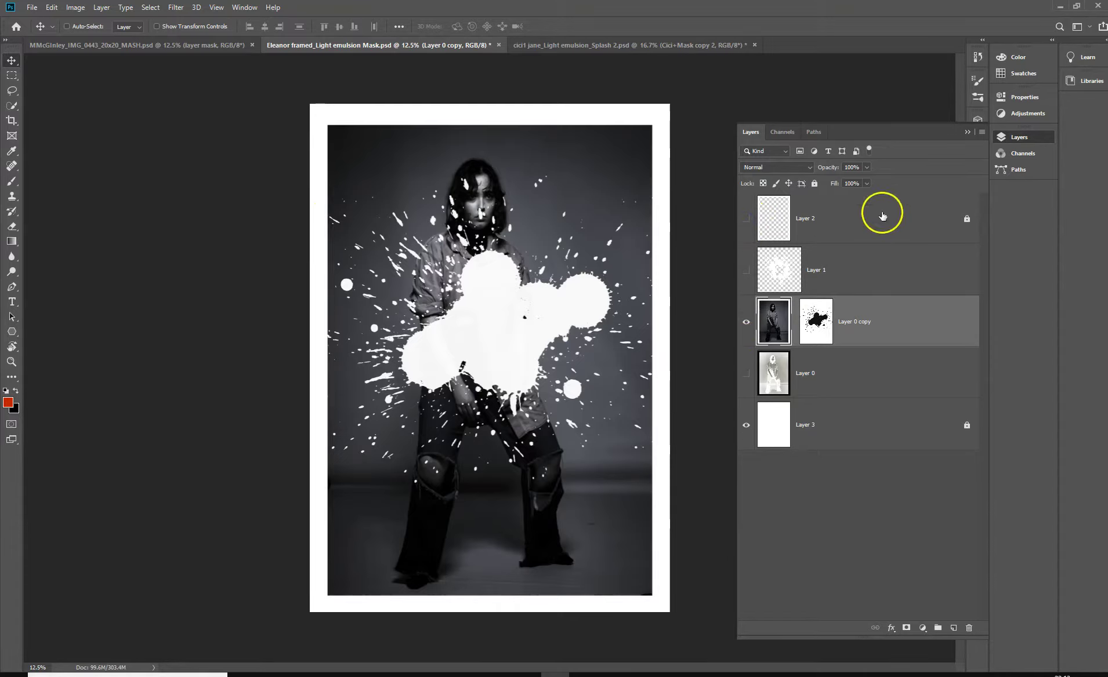
{"action": "left_click", "coordinate": [746, 218]}
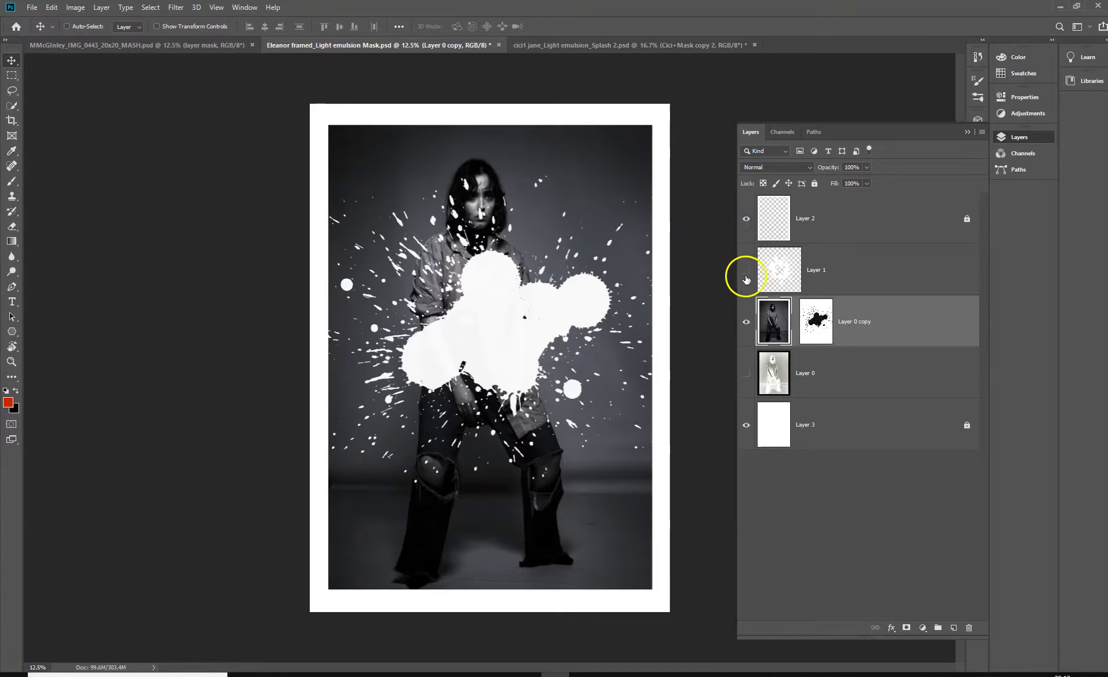
- Show the Layer 1 splash, delete Layer 0, and move Layer 2 below Layer 3
{"action": "left_click", "coordinate": [745, 271]}
{"action": "left_click", "coordinate": [743, 273]}
{"action": "left_click", "coordinate": [747, 272]}
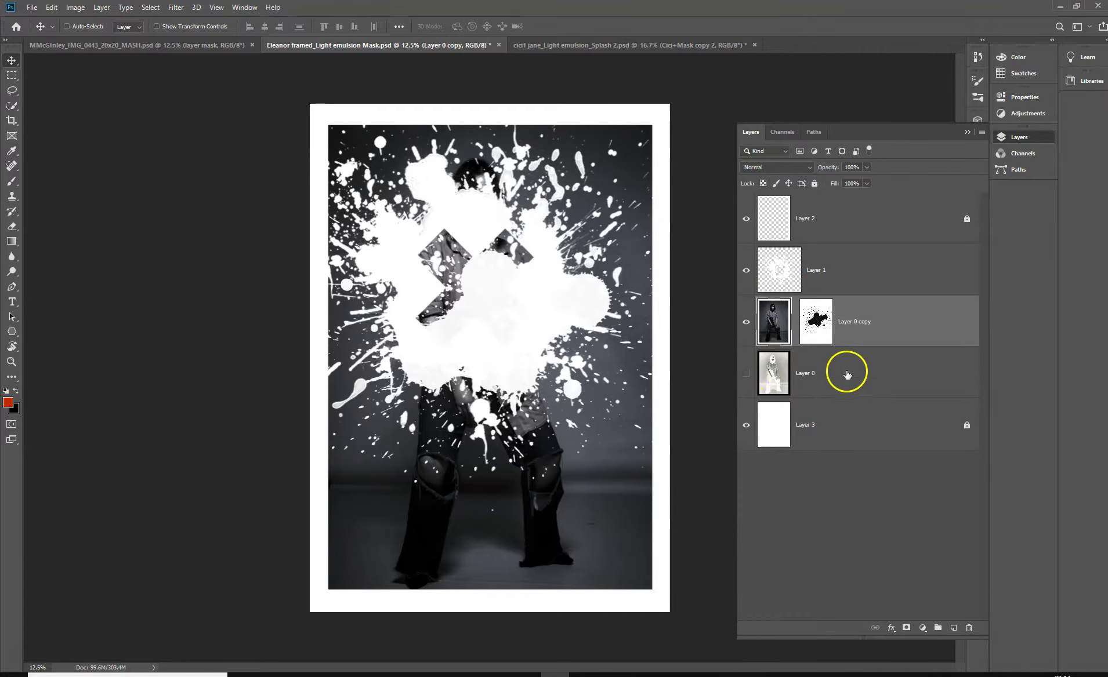
{"action": "left_click_drag", "start_coordinate": [848, 376], "coordinate": [969, 628]}
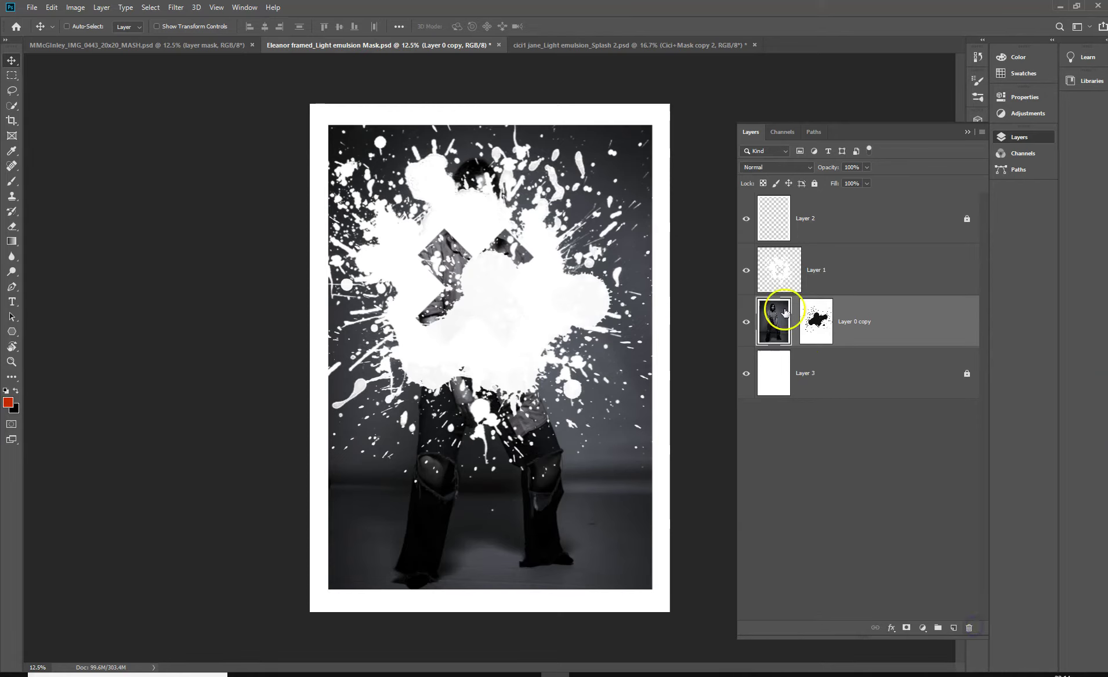
{"action": "left_click_drag", "start_coordinate": [860, 227], "coordinate": [968, 627]}
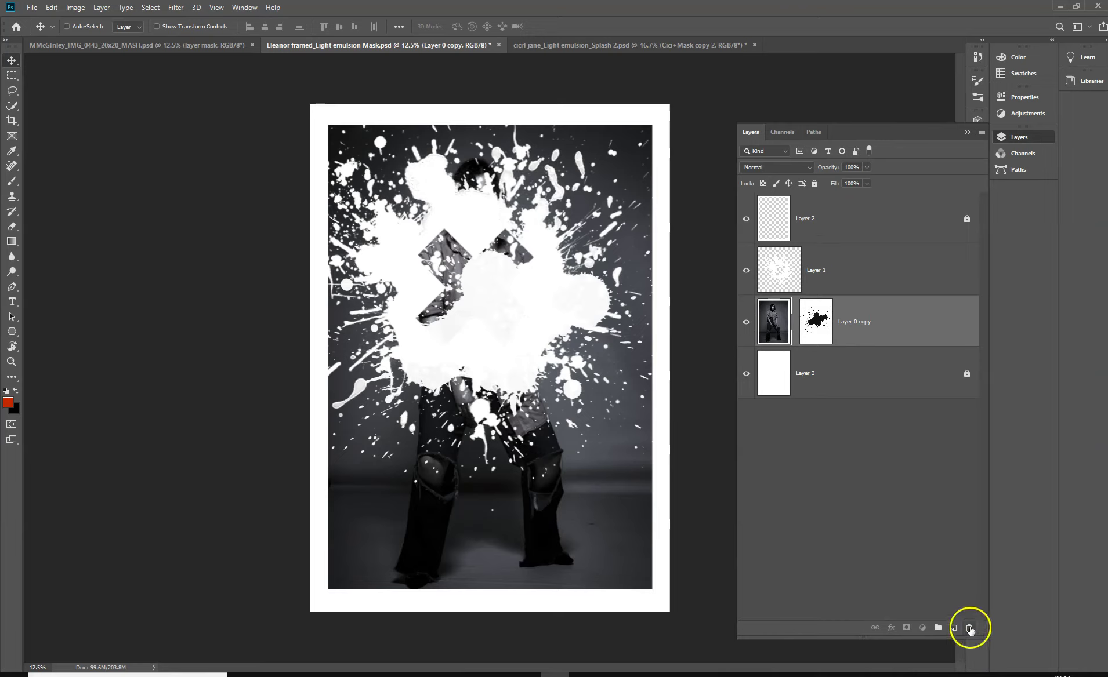